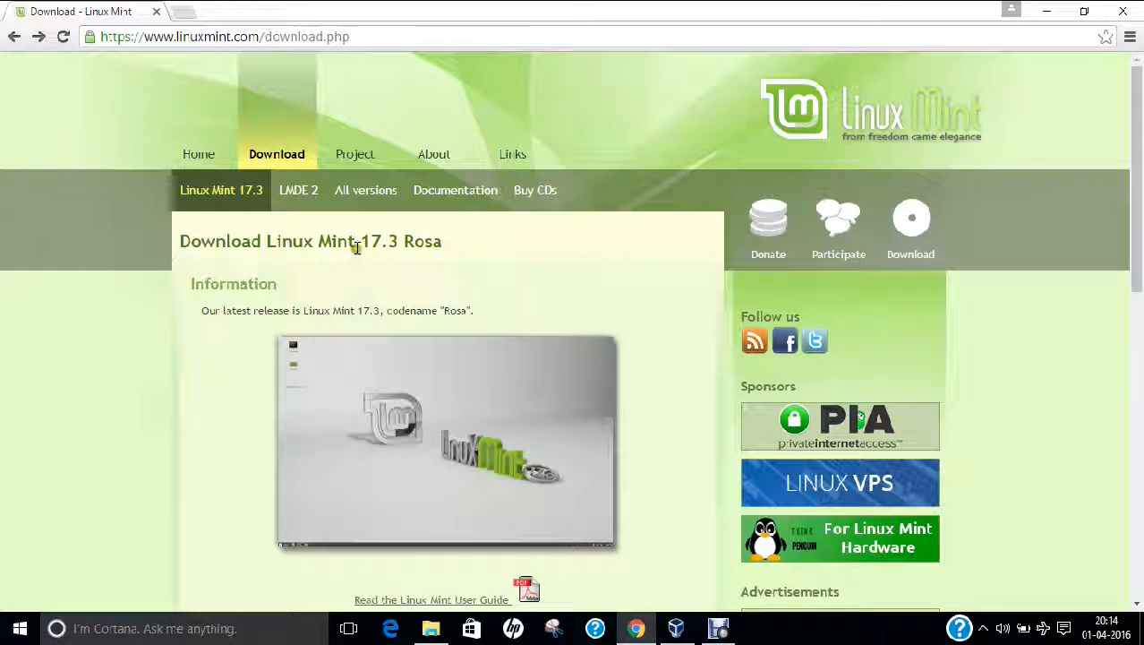
# Scroll Chrome to the Linux Mint editions table, minimize Chrome, and select the desktop ISO
pyautogui.click(148, 36)
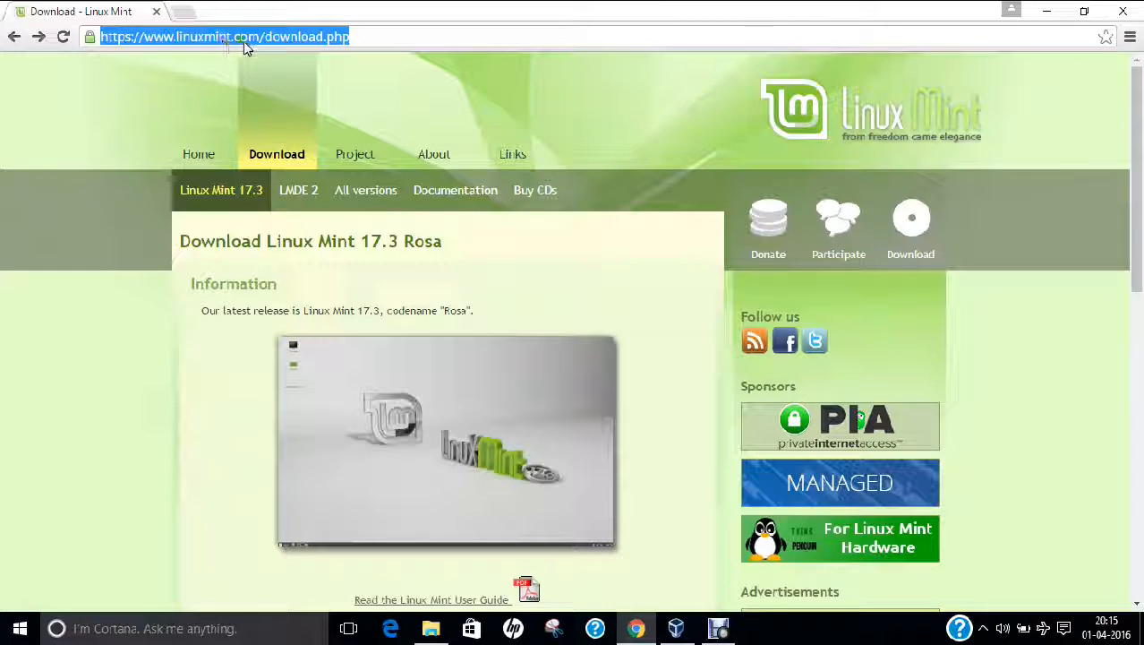
pyautogui.click(362, 37)
pyautogui.scroll(-3, 452, 331)
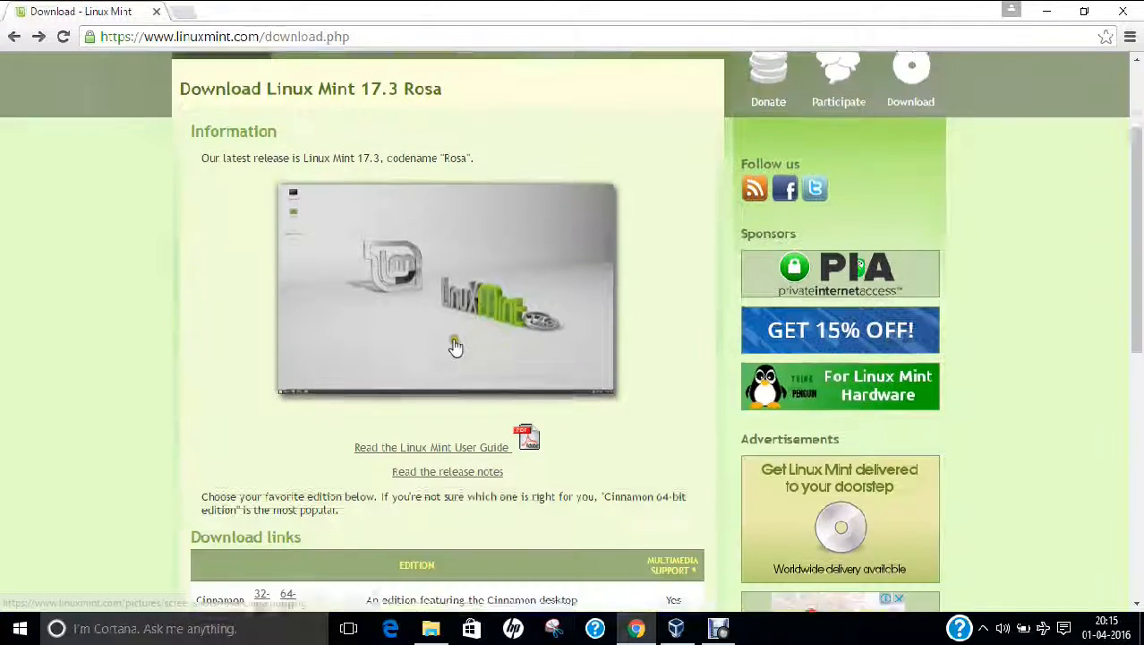
pyautogui.scroll(-3, 452, 329)
pyautogui.scroll(-1, 443, 313)
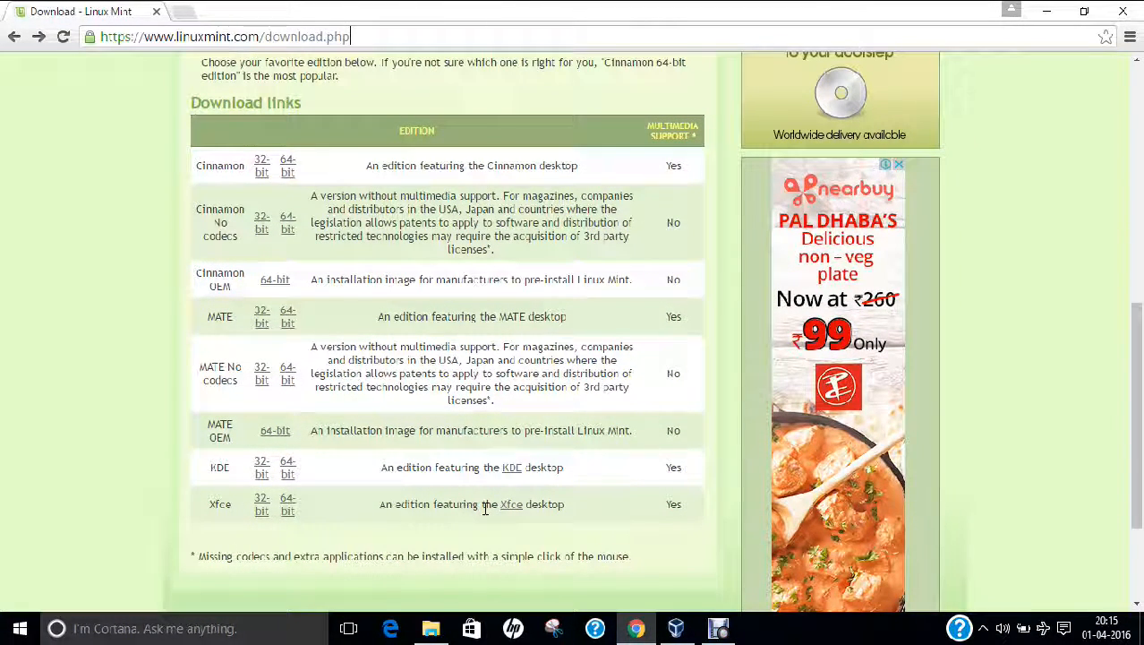
pyautogui.click(1046, 11)
pyautogui.click(526, 220)
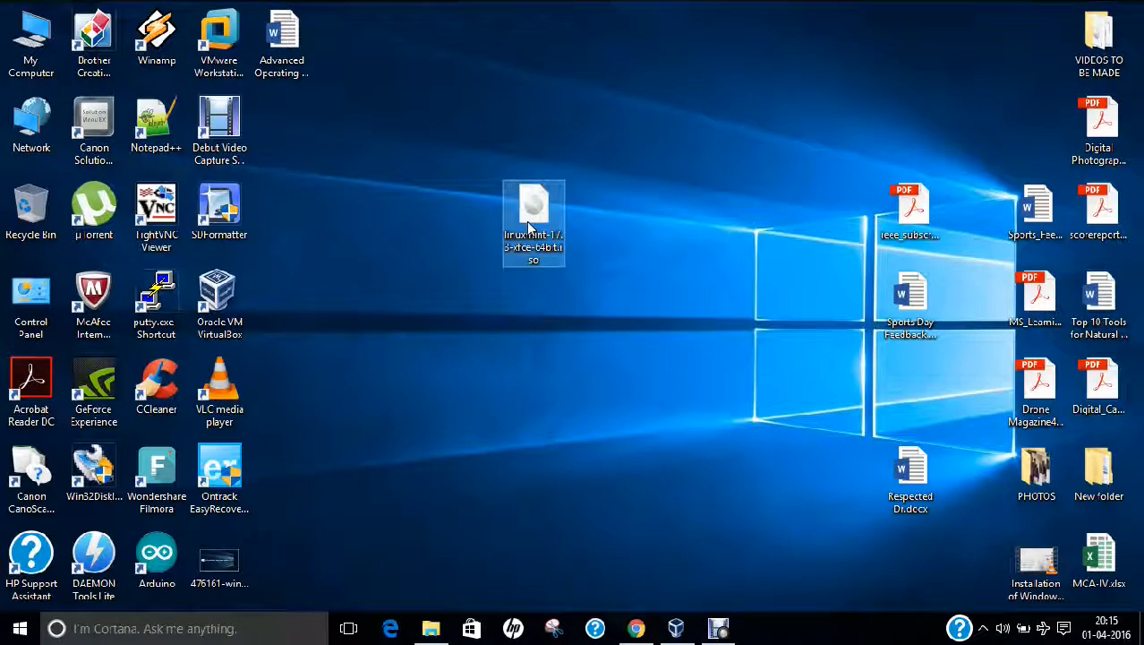
pyautogui.rightClick(527, 219)
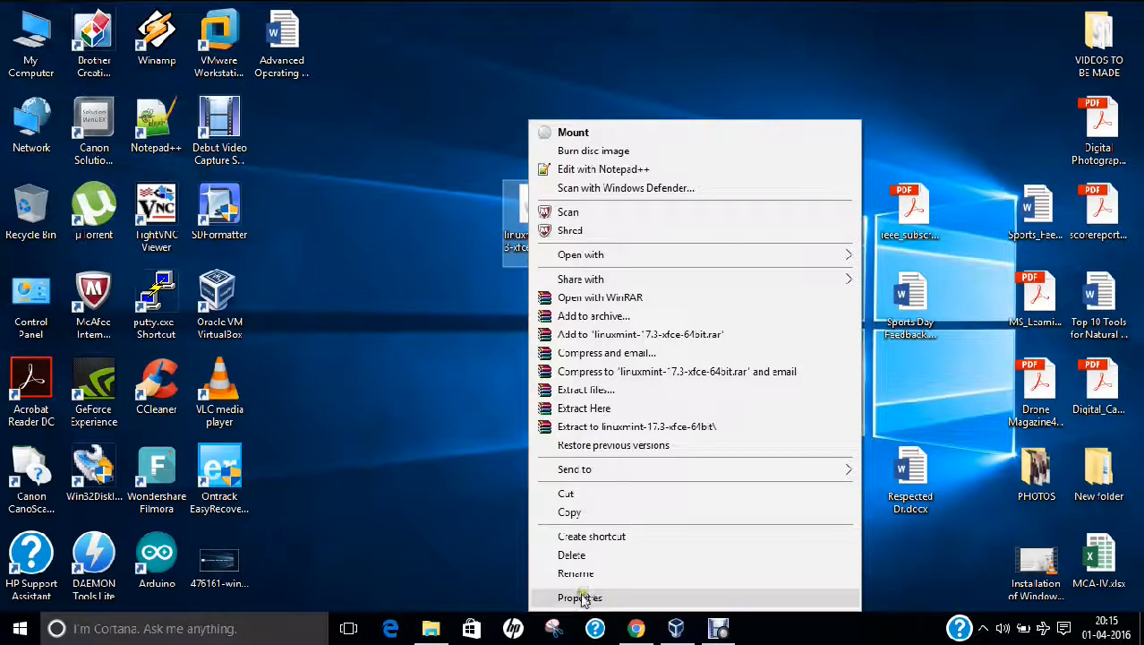
pyautogui.click(580, 597)
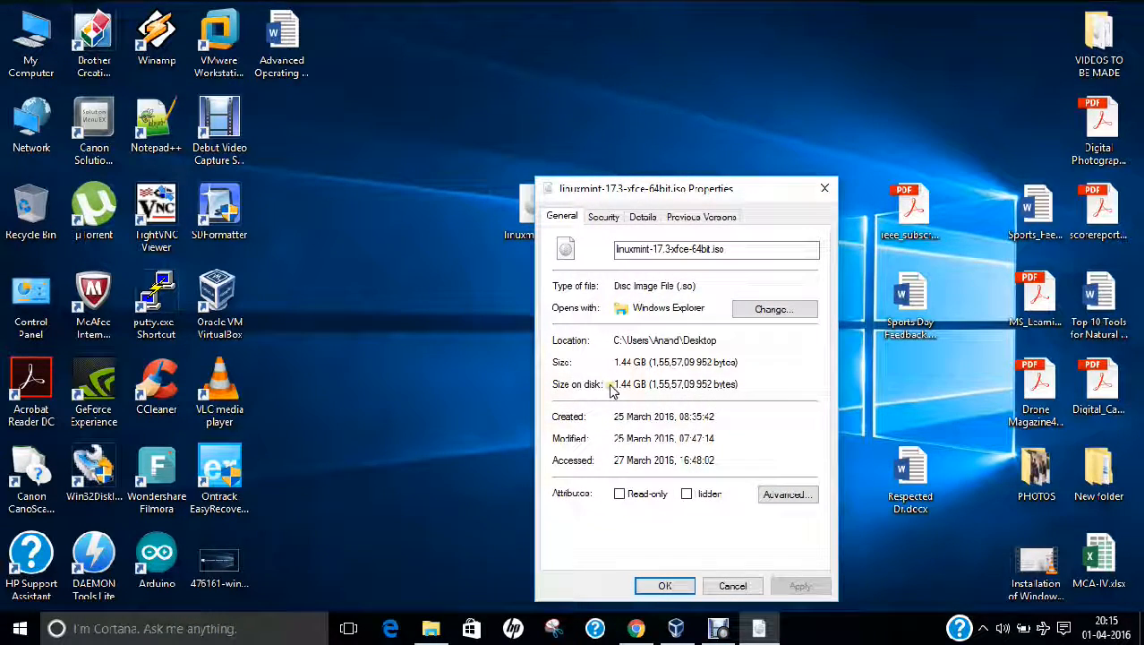
pyautogui.click(733, 586)
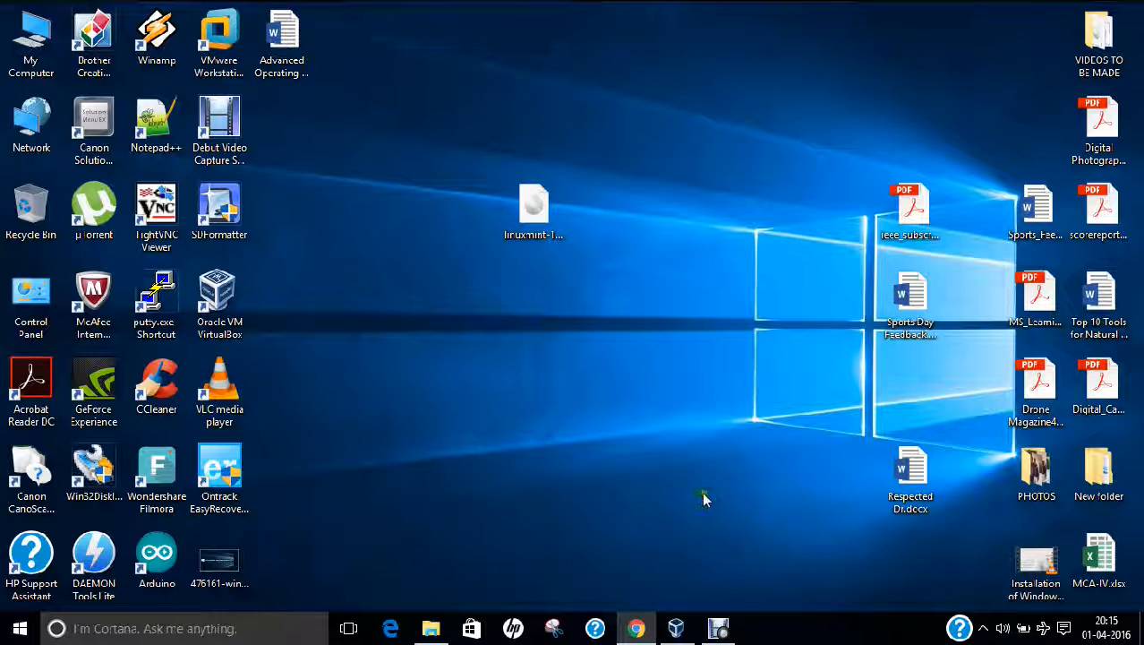
# Create a new VM named Linux Mint-XFCE, Other Linux (64-bit), with 2048 MB memory
pyautogui.click(686, 616)
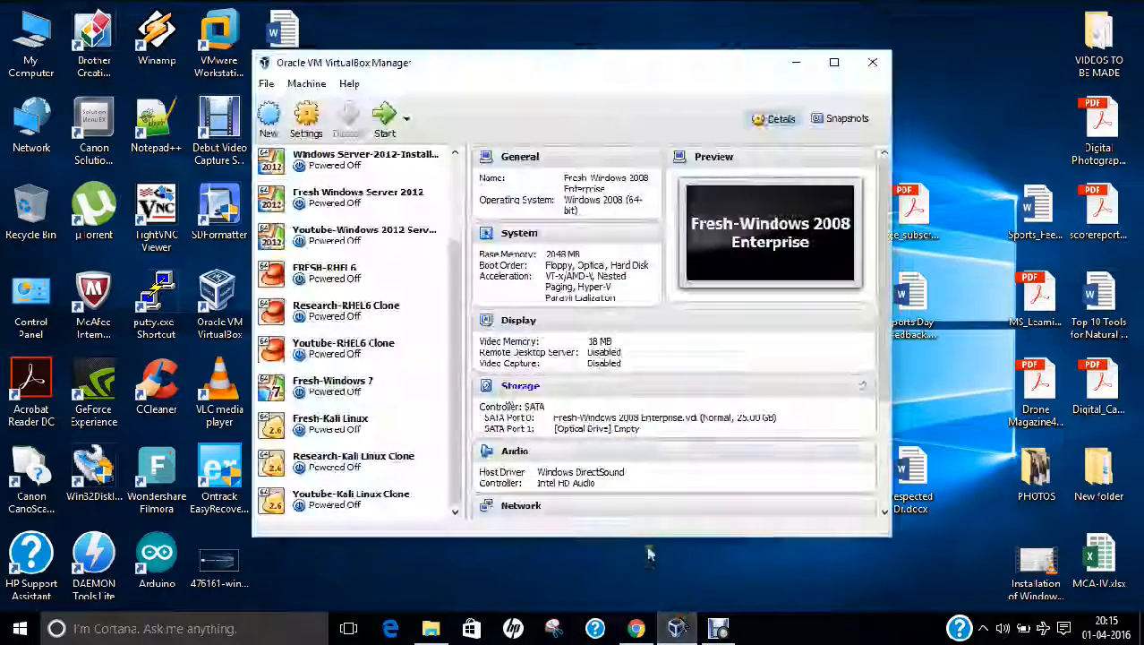
pyautogui.click(268, 117)
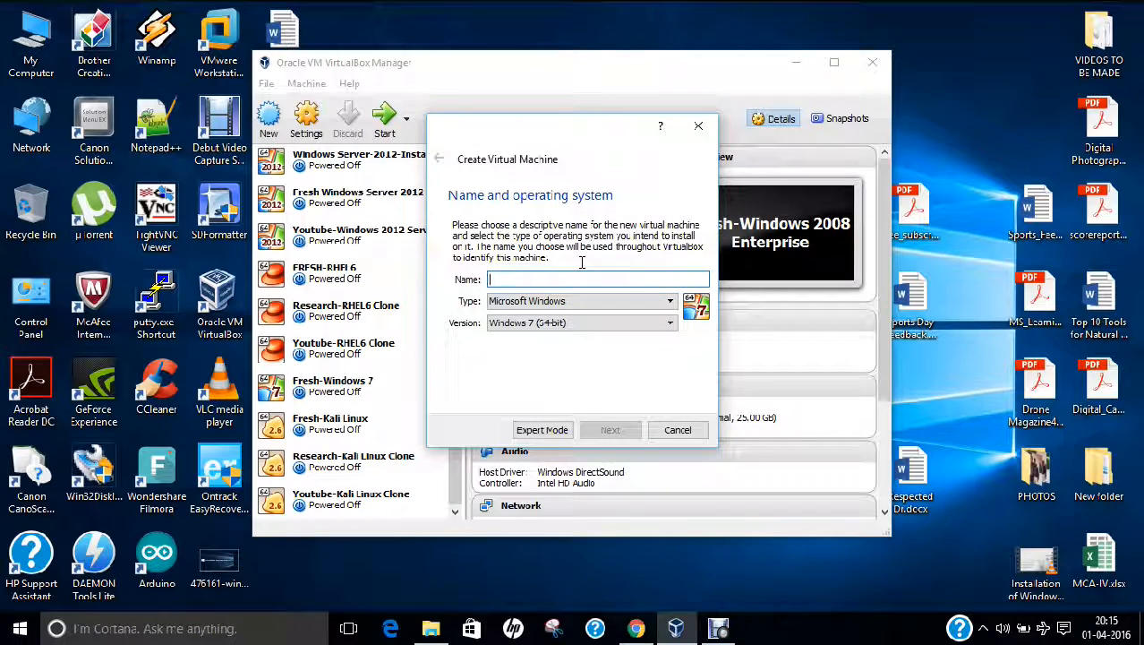
pyautogui.write('Linux Mint-XFCE')
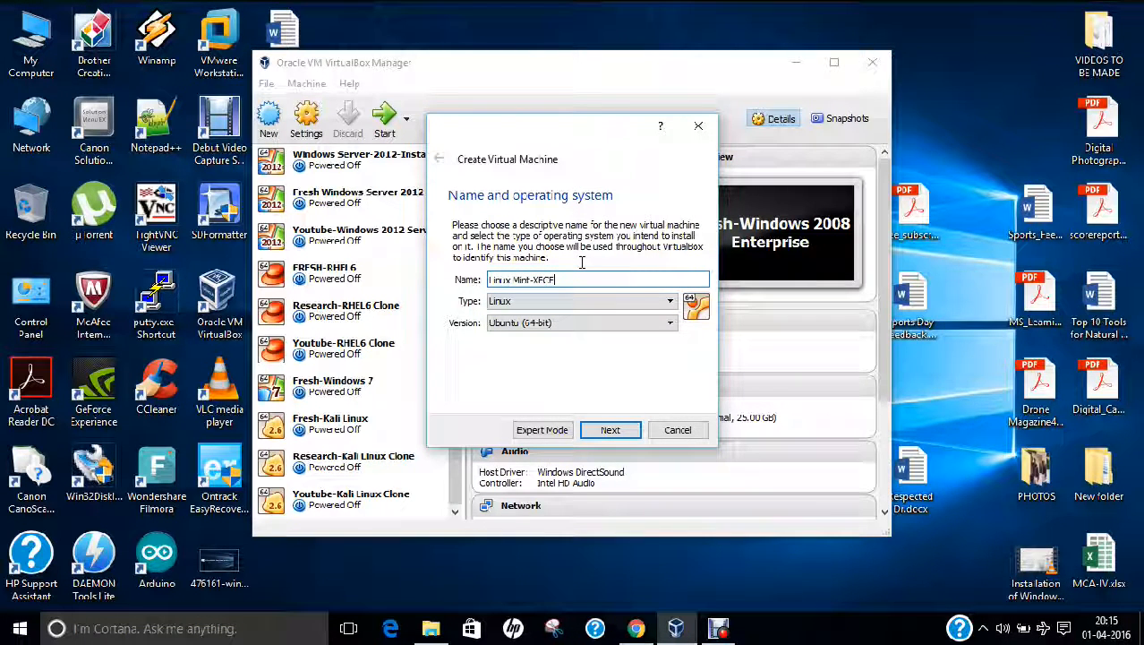
pyautogui.click(537, 322)
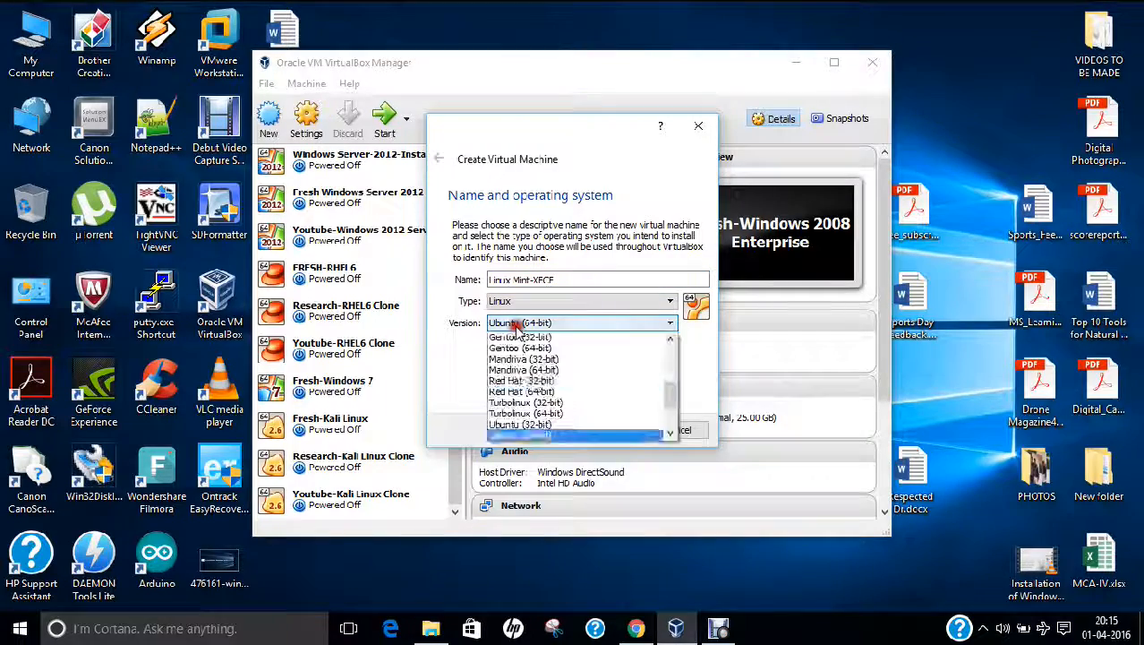
pyautogui.scroll(-1, 537, 412)
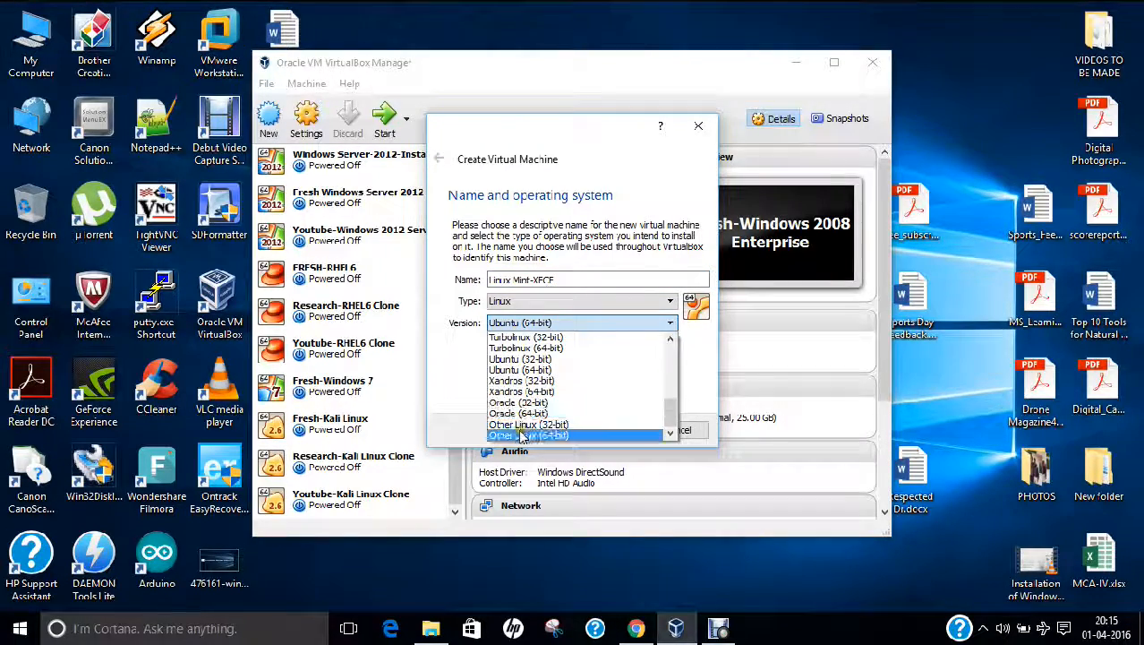
pyautogui.click(562, 434)
pyautogui.click(609, 430)
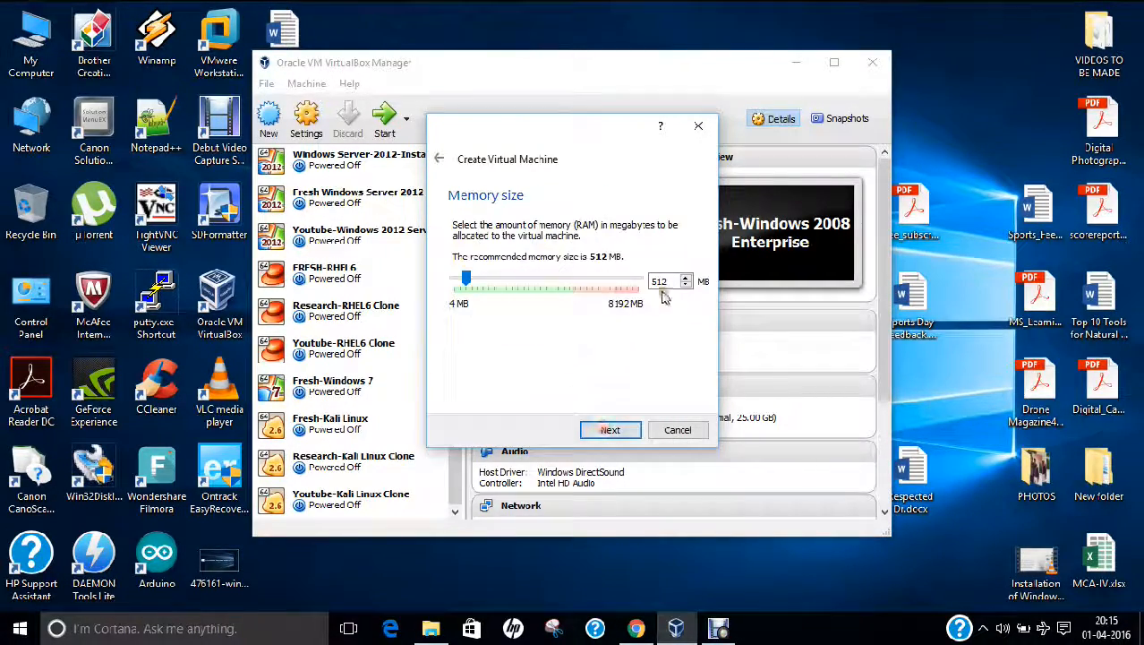
pyautogui.write('204')
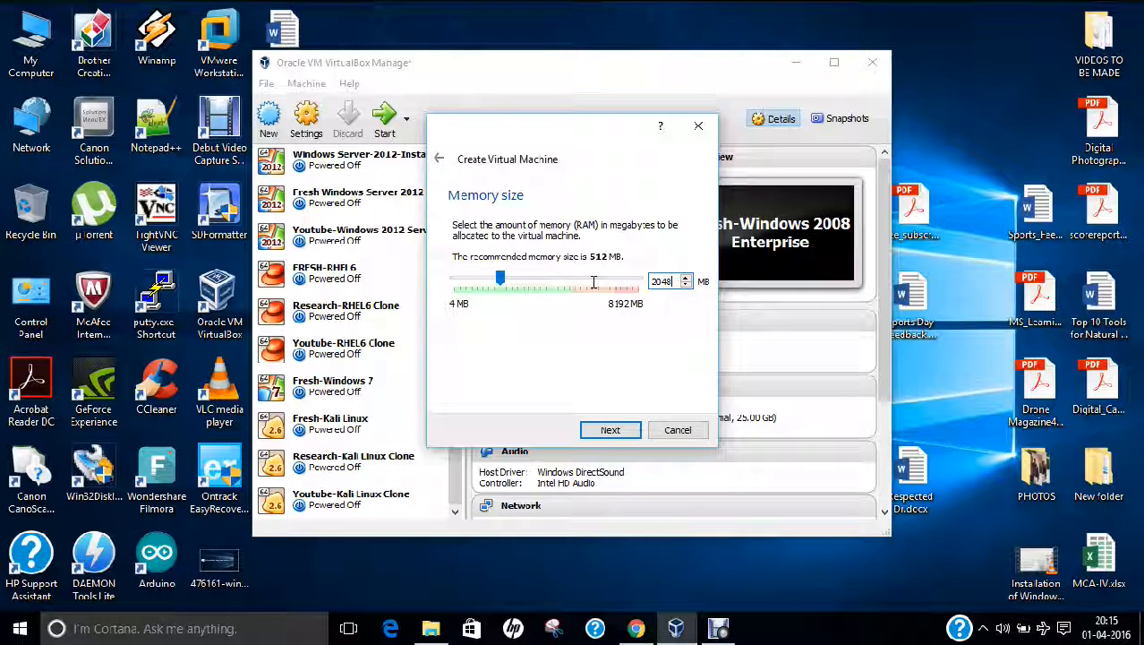
pyautogui.write('8')
pyautogui.click(609, 430)
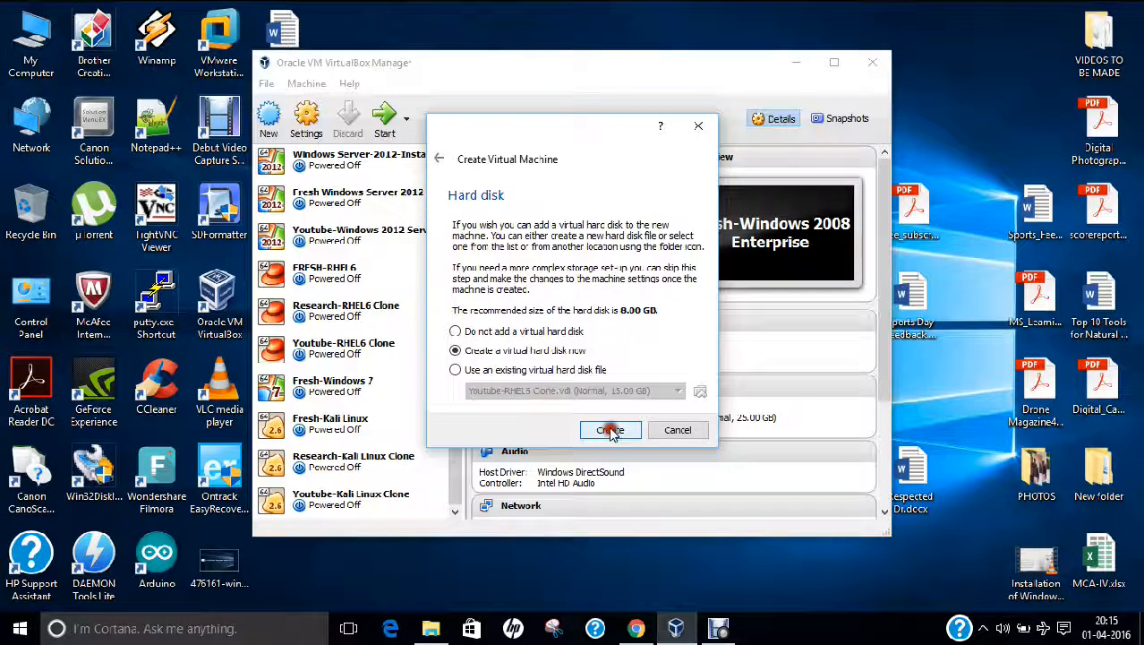
# Give it a new 15 GB dynamically allocated VDI hard disk and finish creating the machine
pyautogui.click(610, 430)
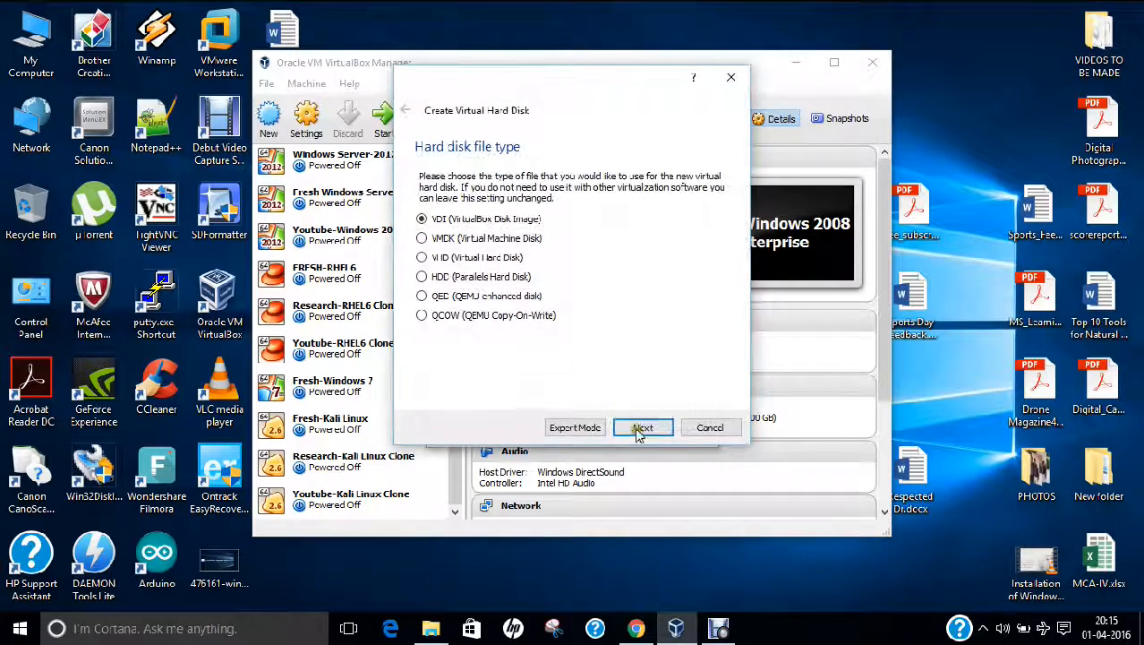
pyautogui.click(640, 430)
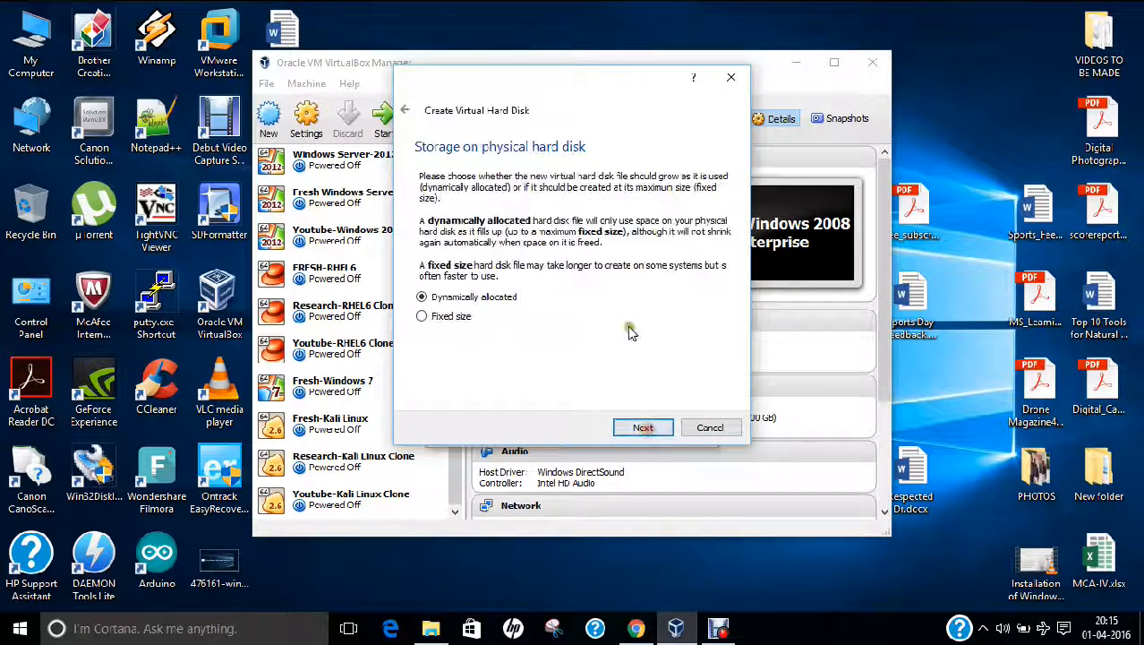
pyautogui.click(651, 427)
pyautogui.click(693, 269)
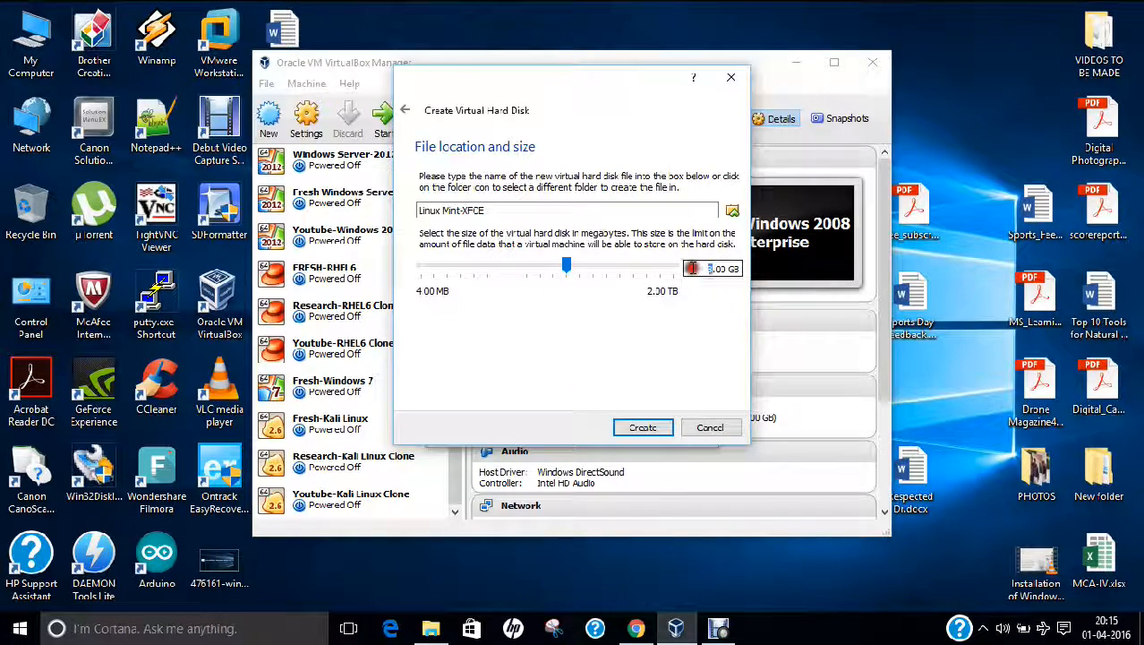
pyautogui.write('15')
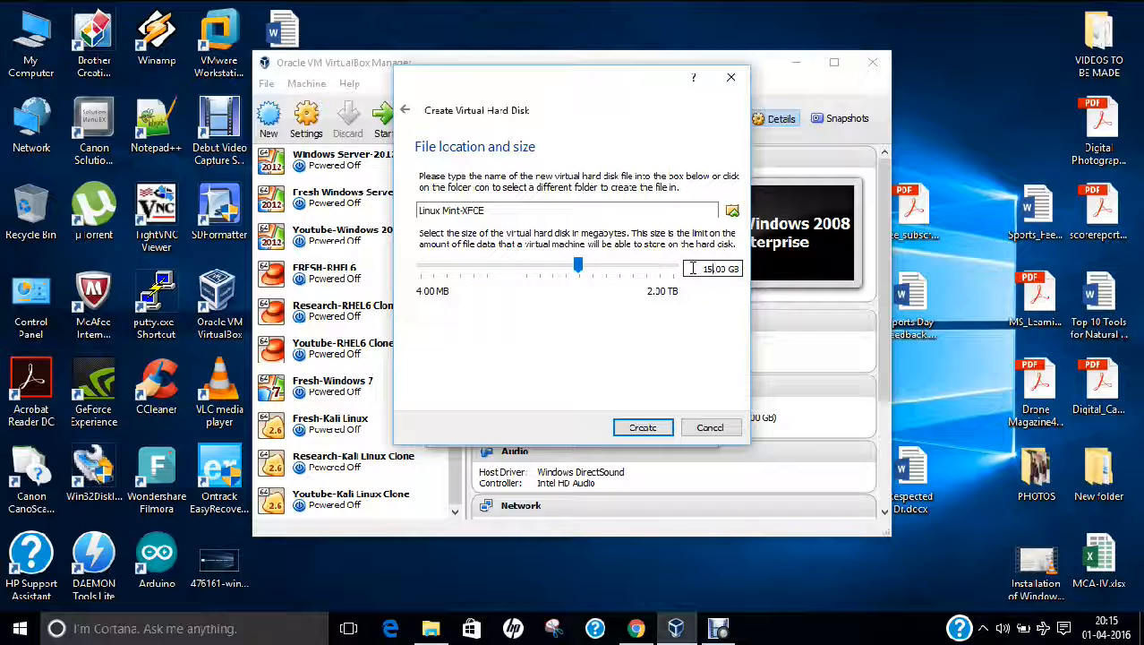
pyautogui.click(655, 428)
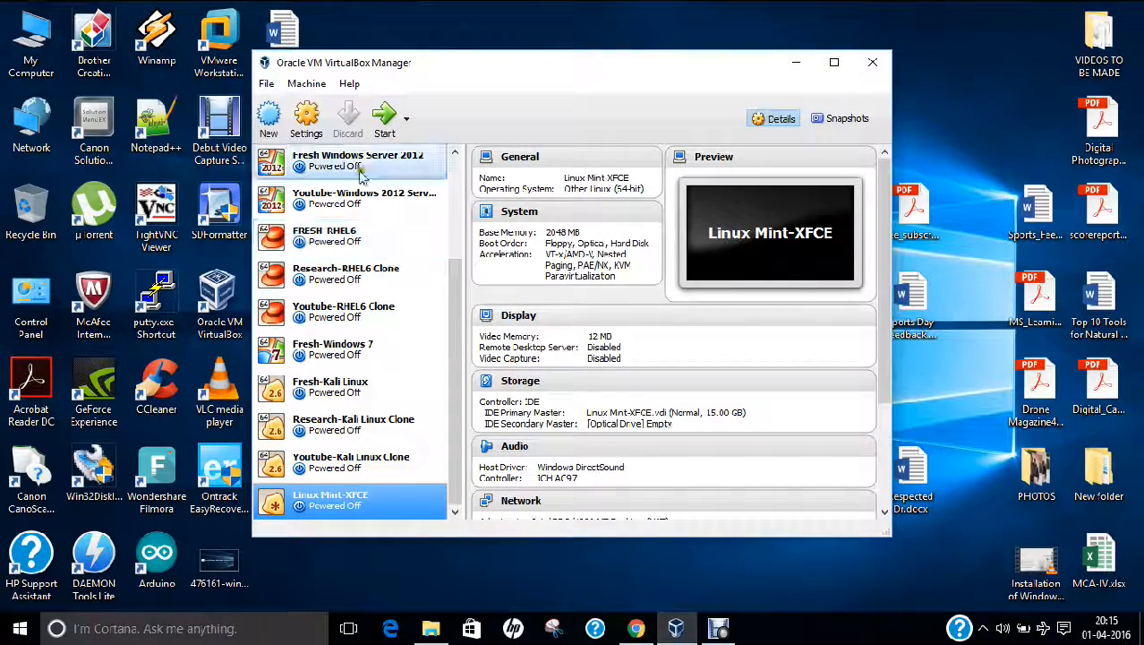
# Start Linux Mint-XFCE, booting from the linuxmint-17.3-xfce-64bit.iso start-up disk
pyautogui.click(385, 121)
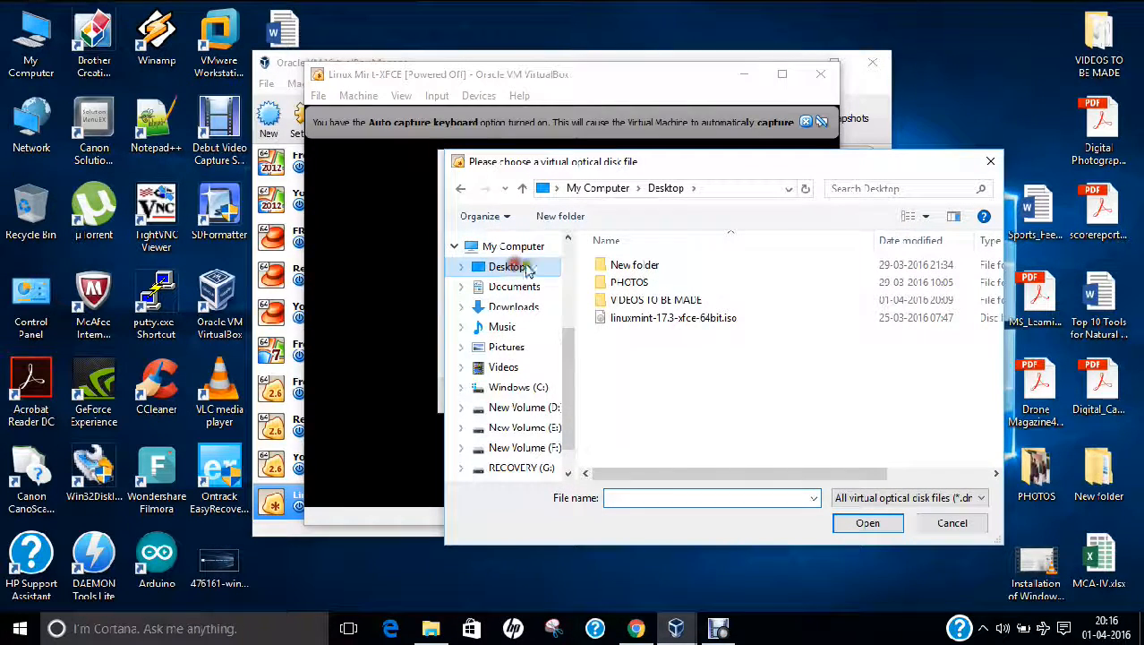
pyautogui.click(656, 321)
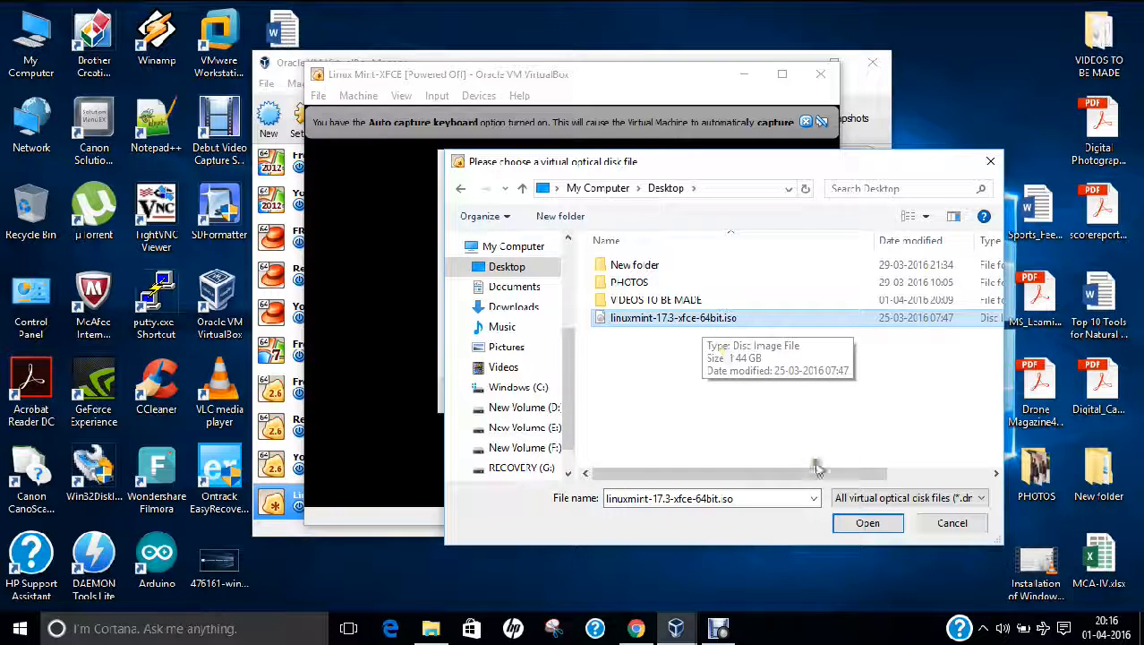
pyautogui.click(868, 525)
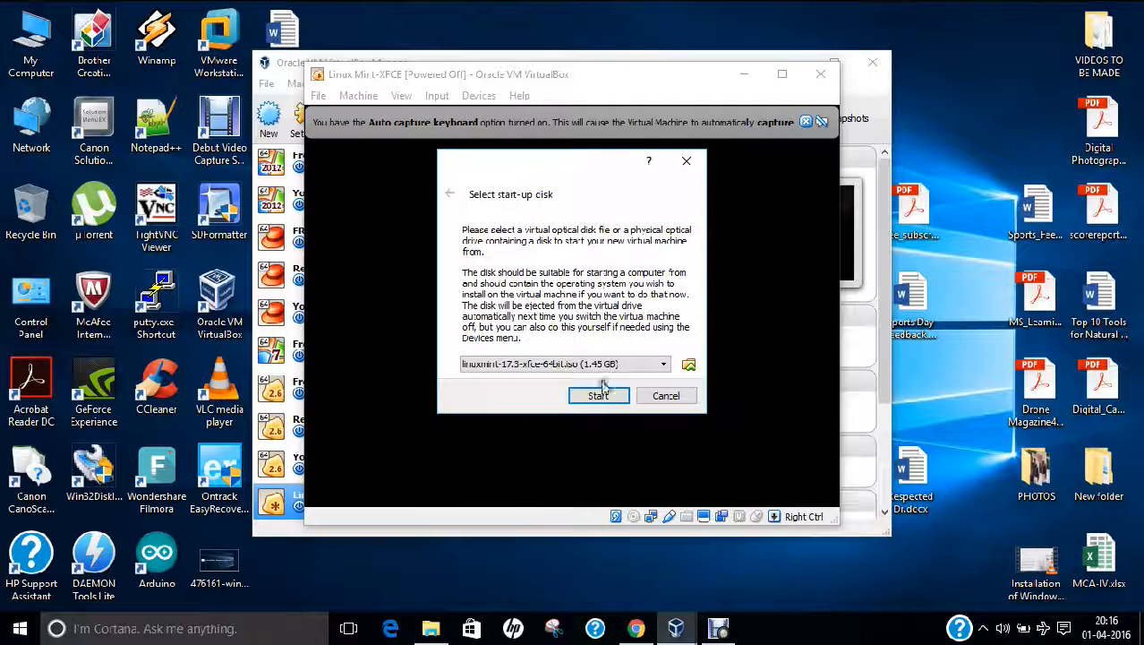
pyautogui.click(599, 397)
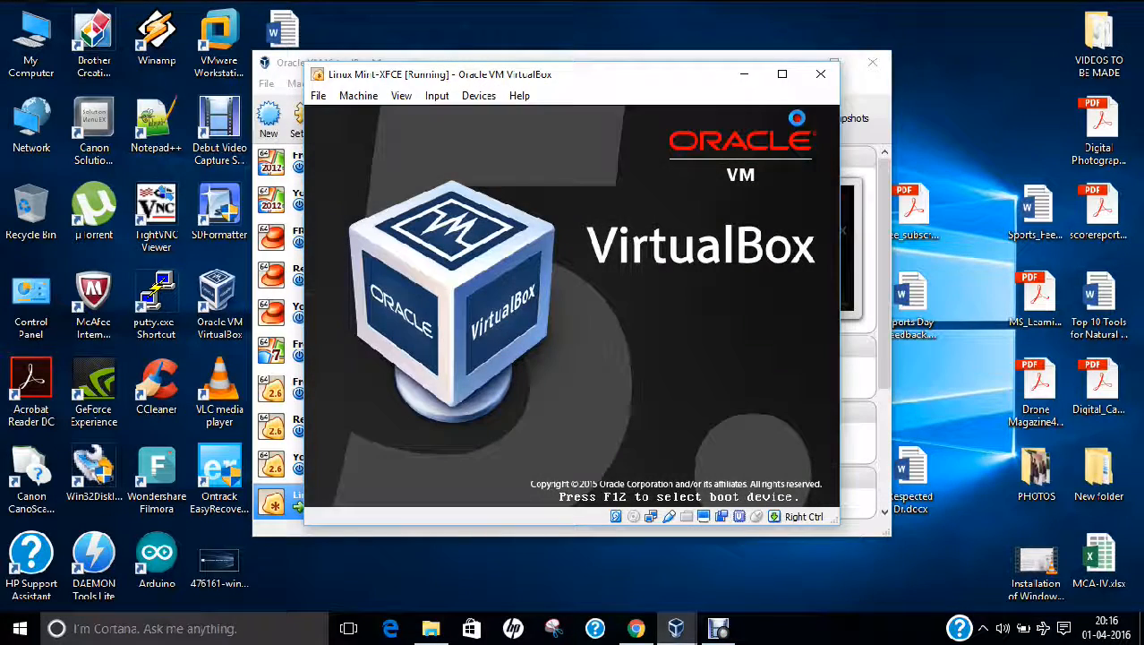
pyautogui.click(402, 95)
# Go full-screen, stop the boot countdown, boot the Start Linux Mint entry, and dismiss the notice
pyautogui.click(407, 113)
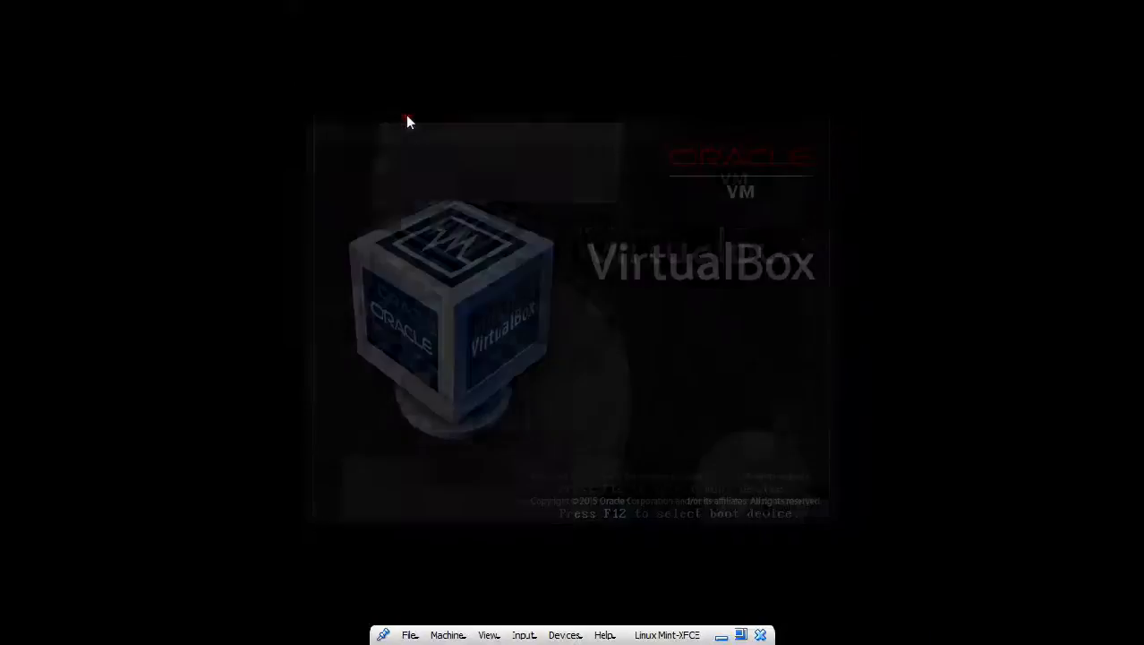
pyautogui.press('Return')
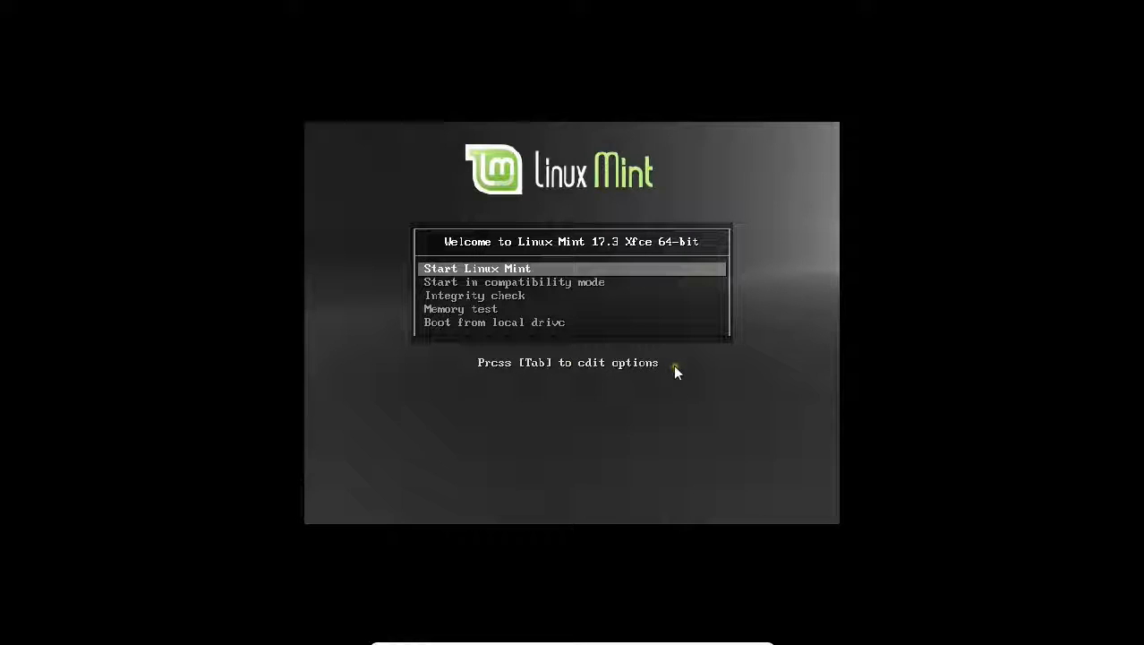
pyautogui.press('Down')
pyautogui.press('Up')
pyautogui.press('Return')
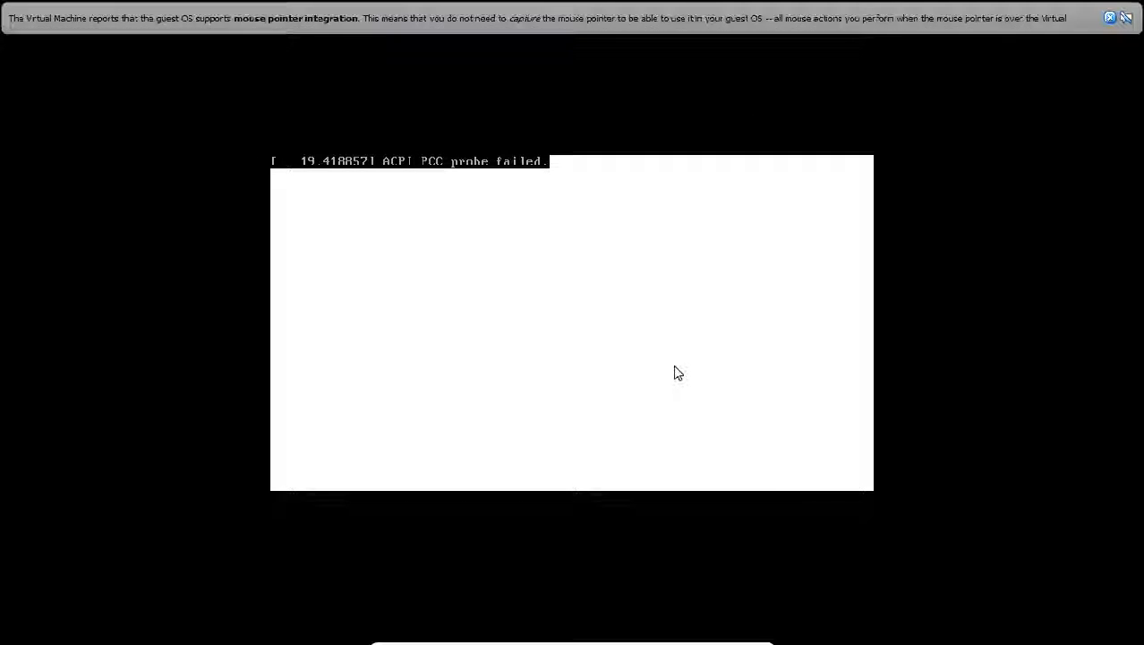
pyautogui.click(1110, 16)
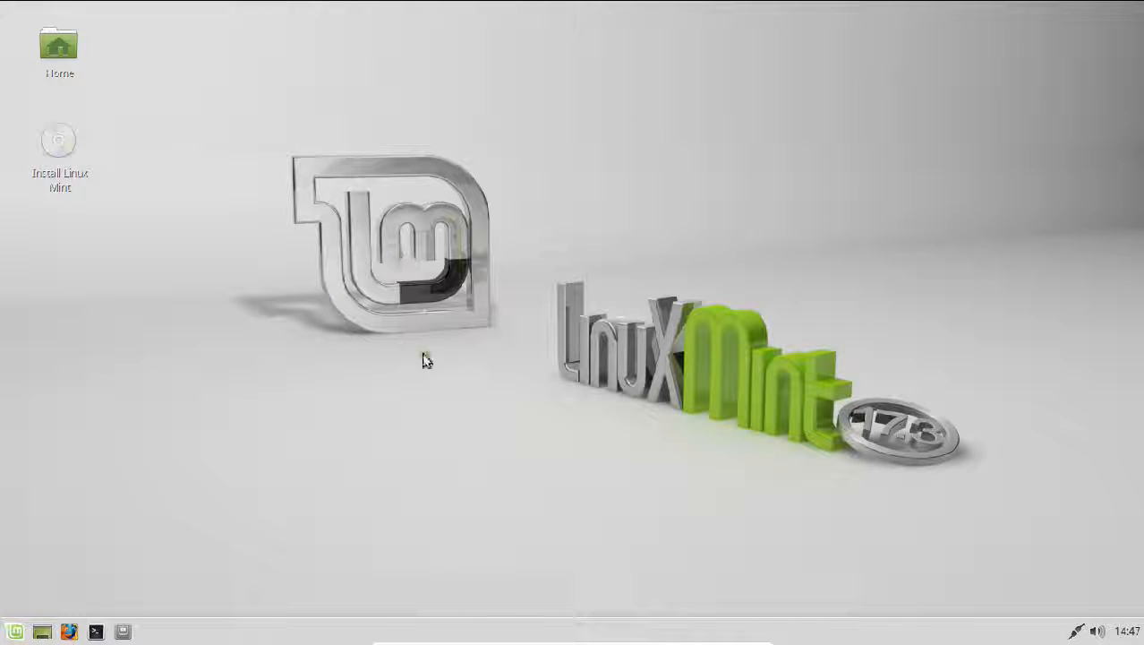
# Open and close the Mint menu, then launch Install Linux Mint from its desktop icon
pyautogui.click(15, 631)
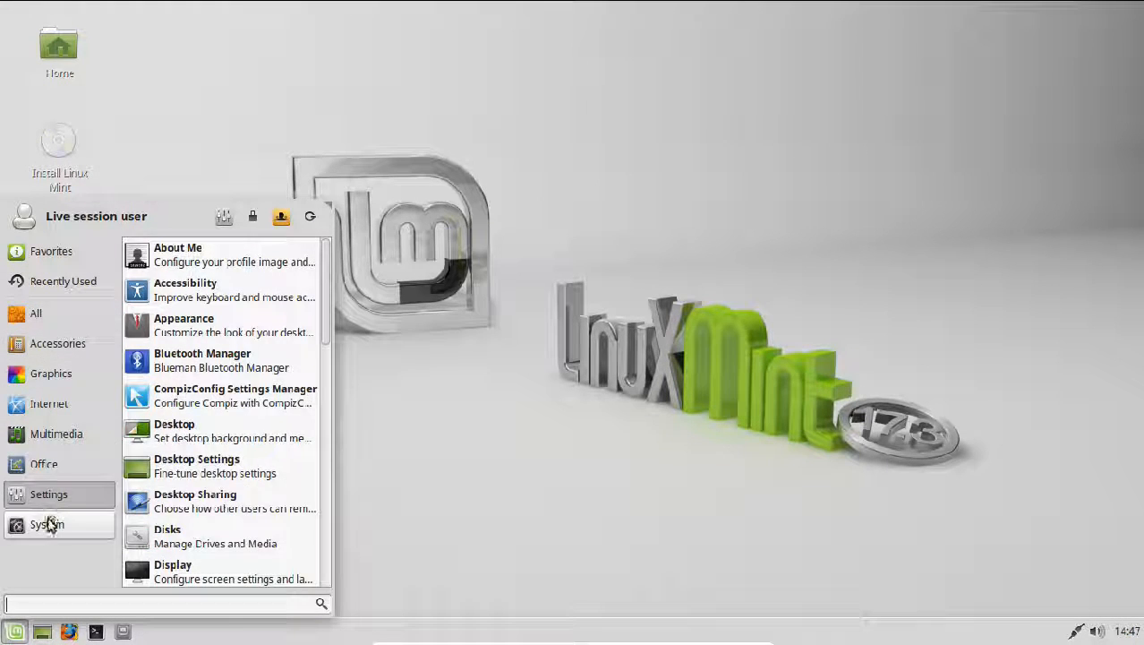
pyautogui.click(412, 522)
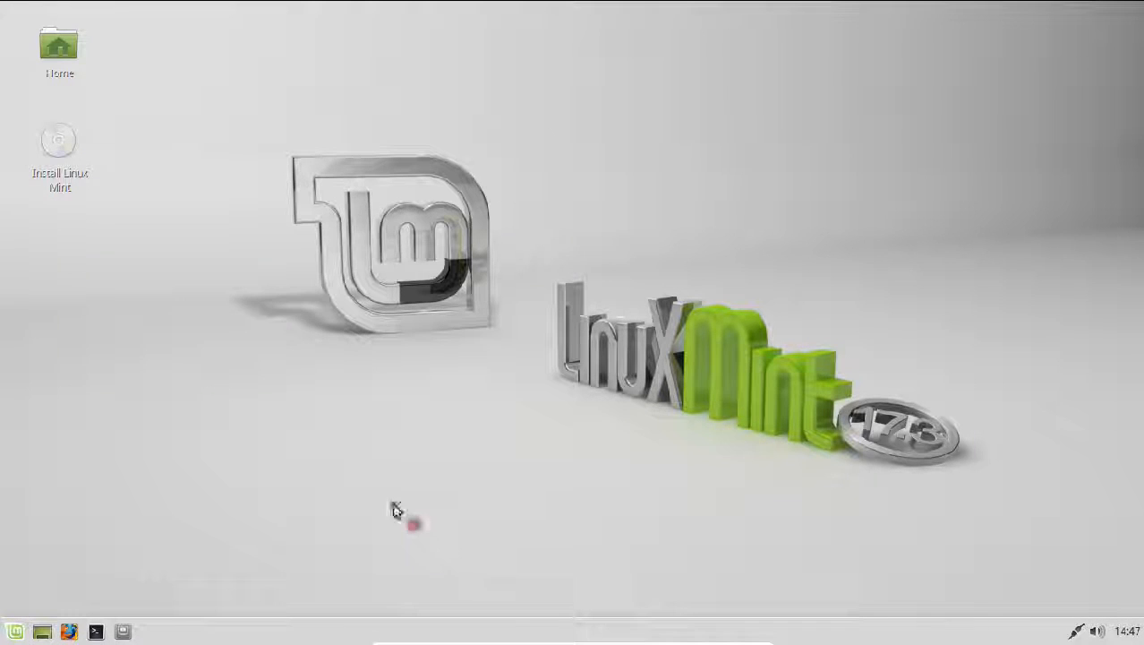
pyautogui.doubleClick(54, 182)
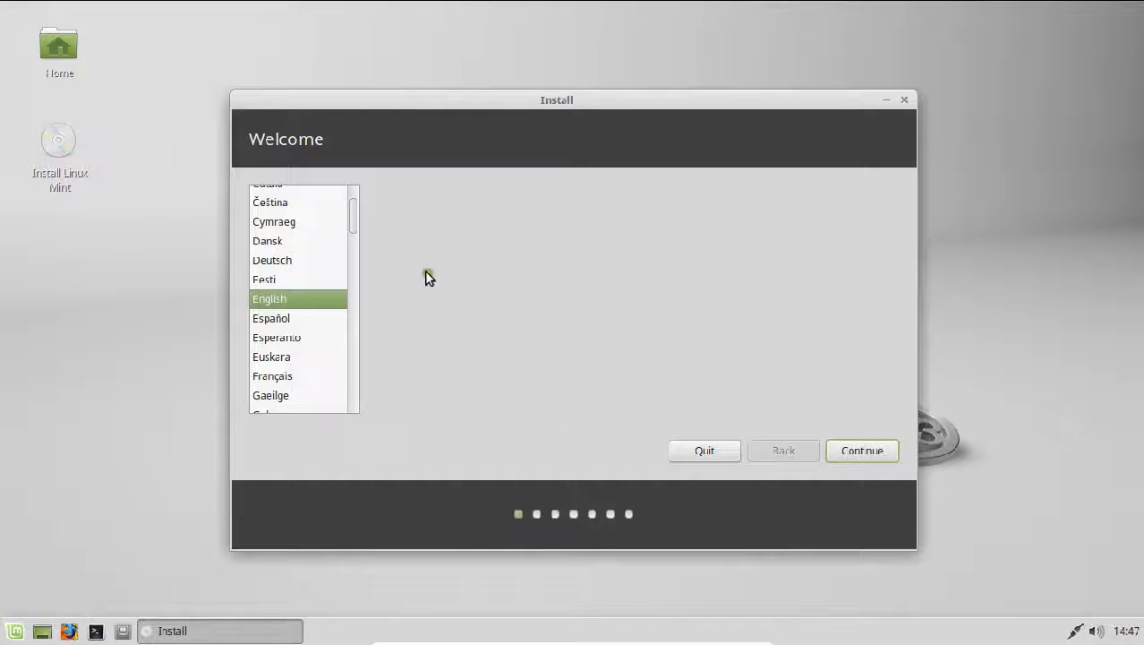
# Accept English, pass the preparation checks, and install by erasing the whole disk
pyautogui.click(862, 450)
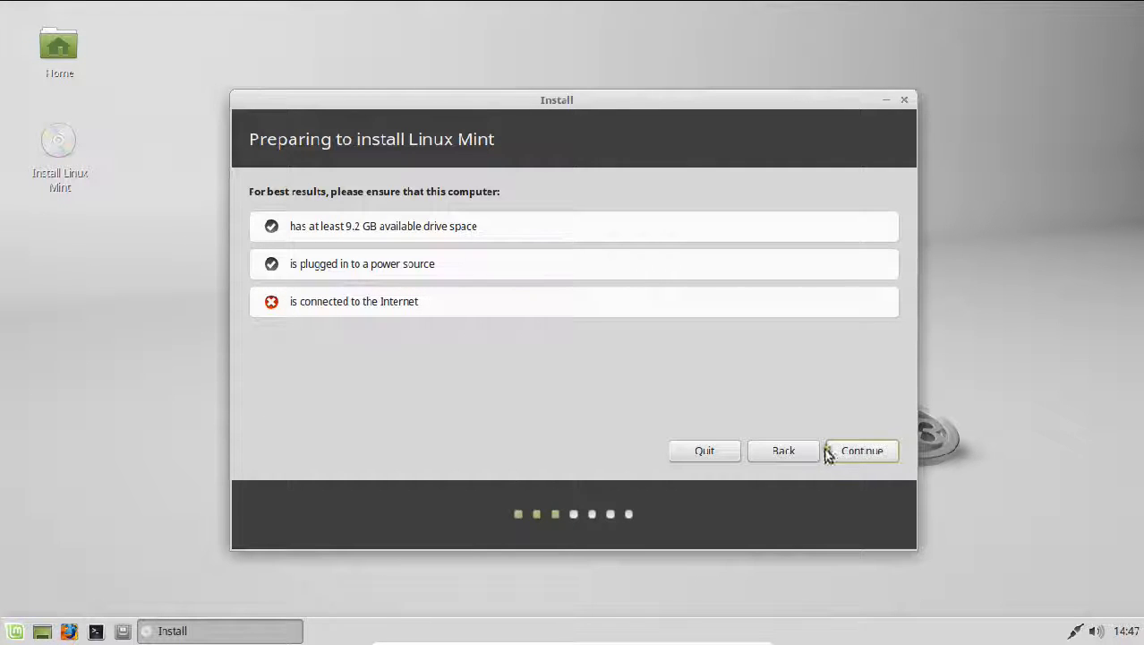
pyautogui.click(851, 452)
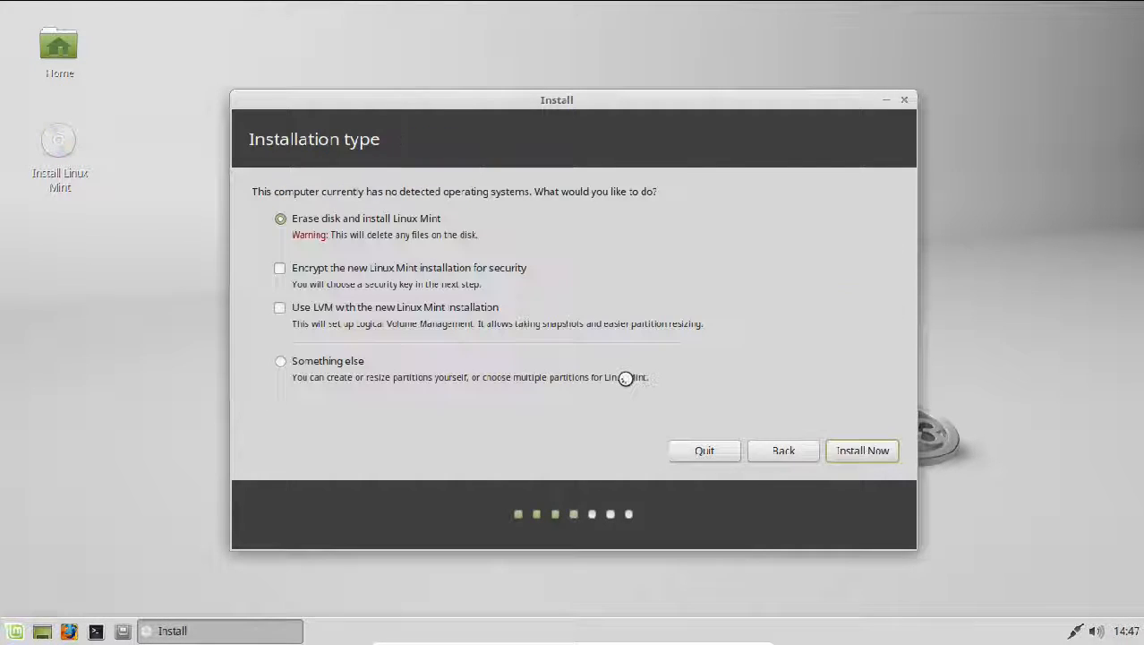
pyautogui.click(849, 450)
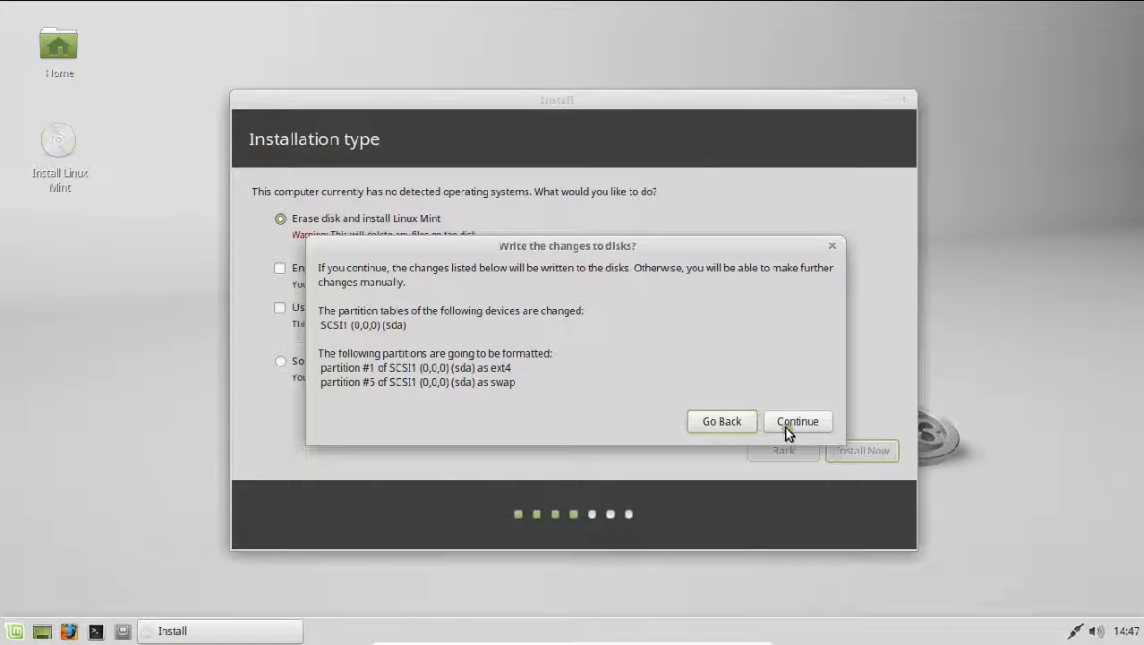
pyautogui.click(785, 426)
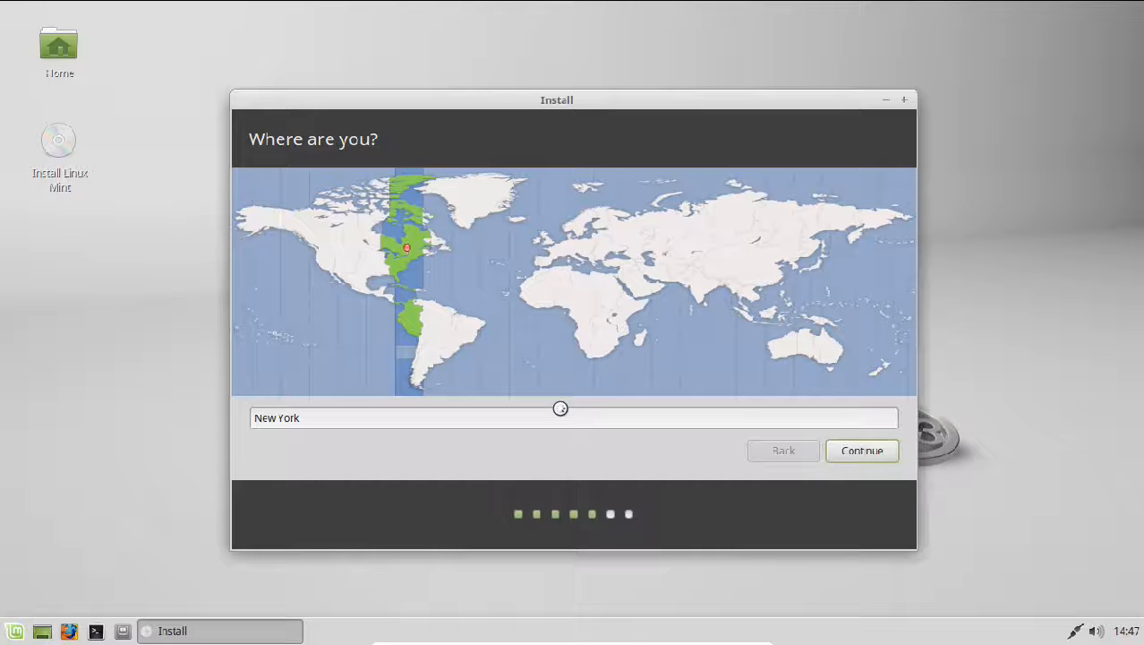
# Set the time zone to Kolkata, India, and keep the English (US) keyboard layout
pyautogui.click(697, 285)
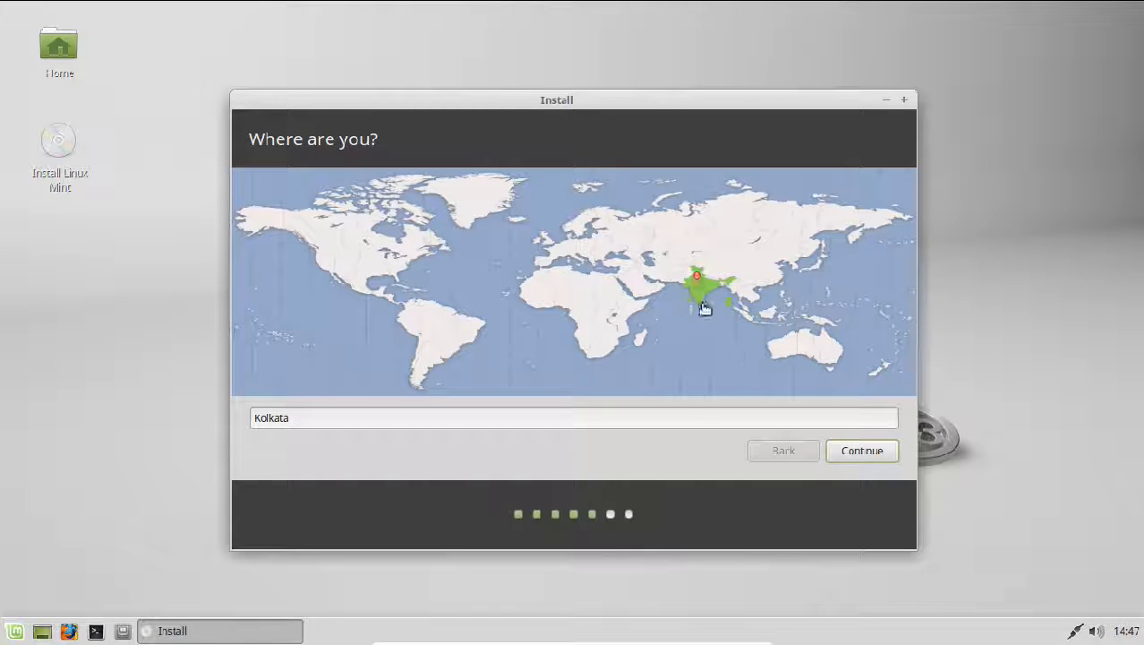
pyautogui.click(850, 453)
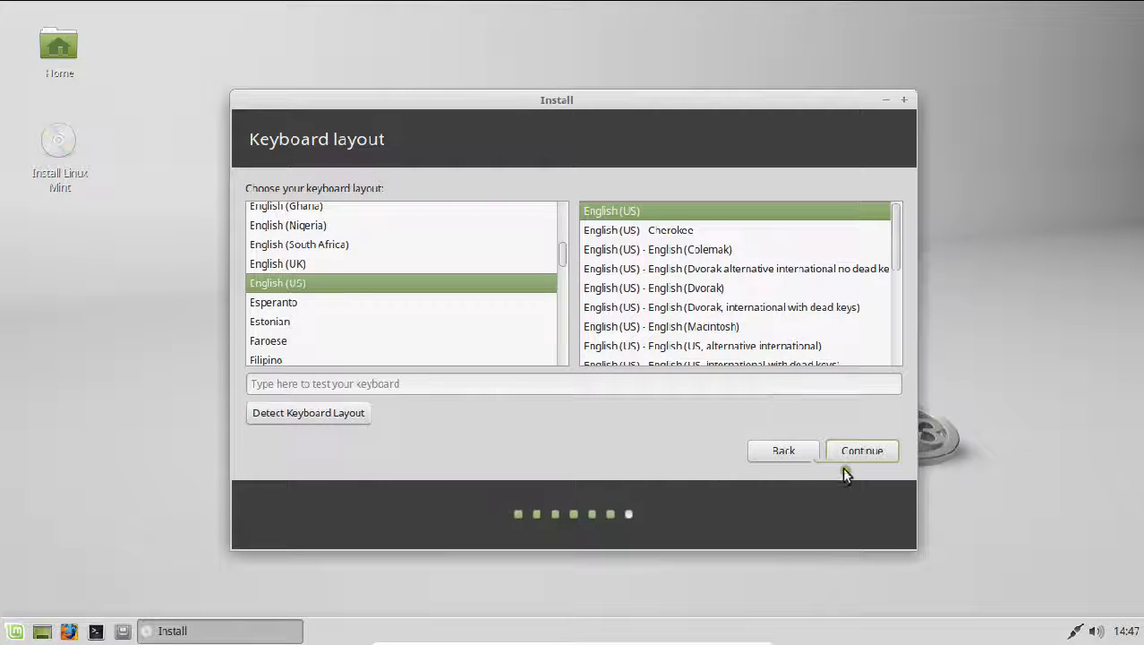
pyautogui.click(873, 450)
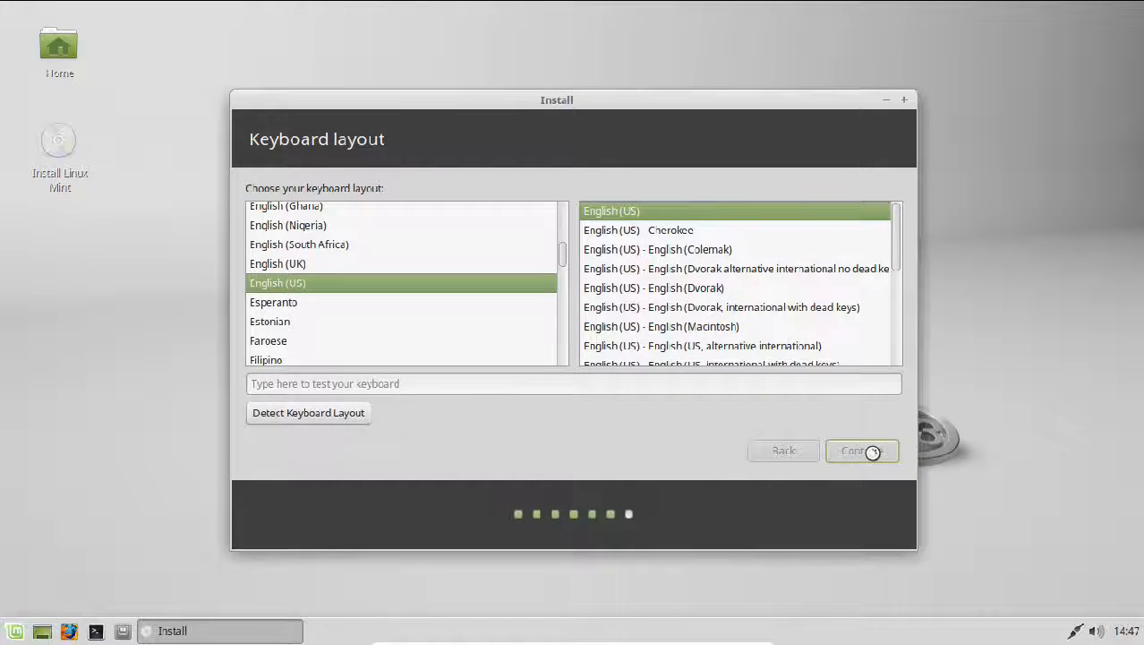
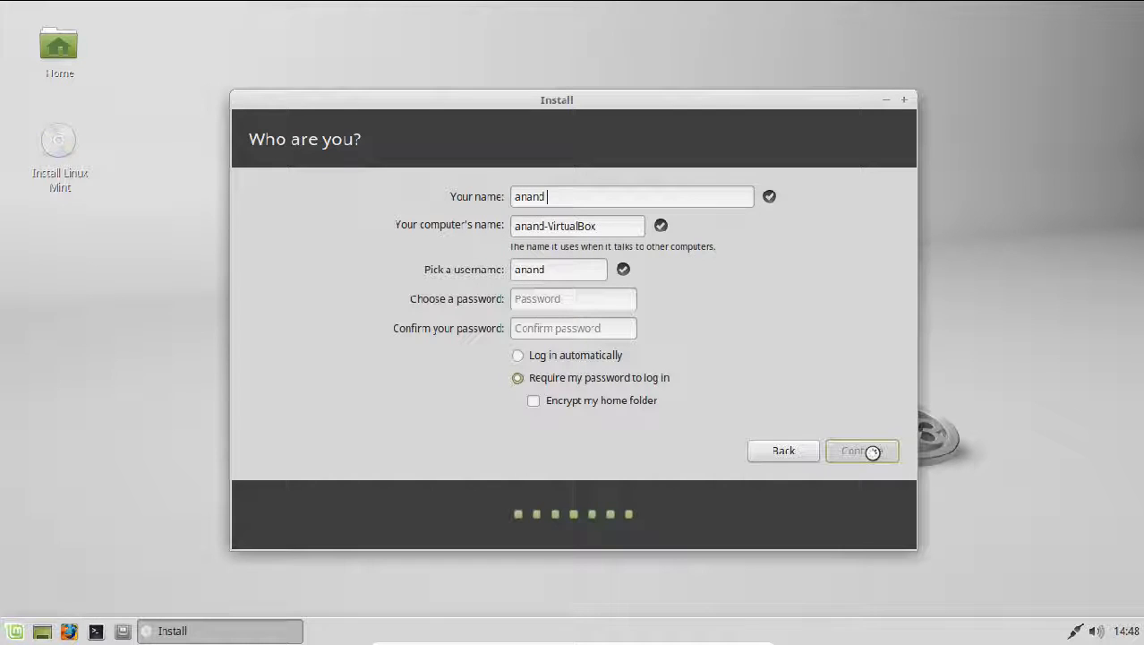
# Enter the user's full name, username and password, then begin the installation
pyautogui.press('Tab')
pyautogui.press('Tab')
pyautogui.press('Tab')
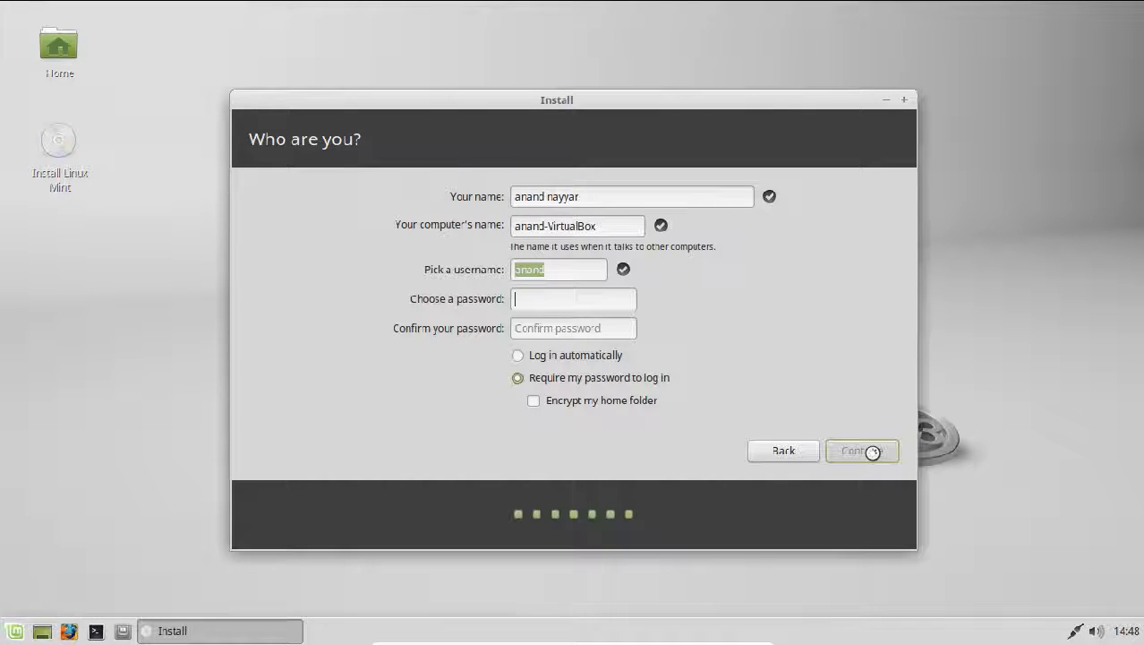
pyautogui.press('Tab')
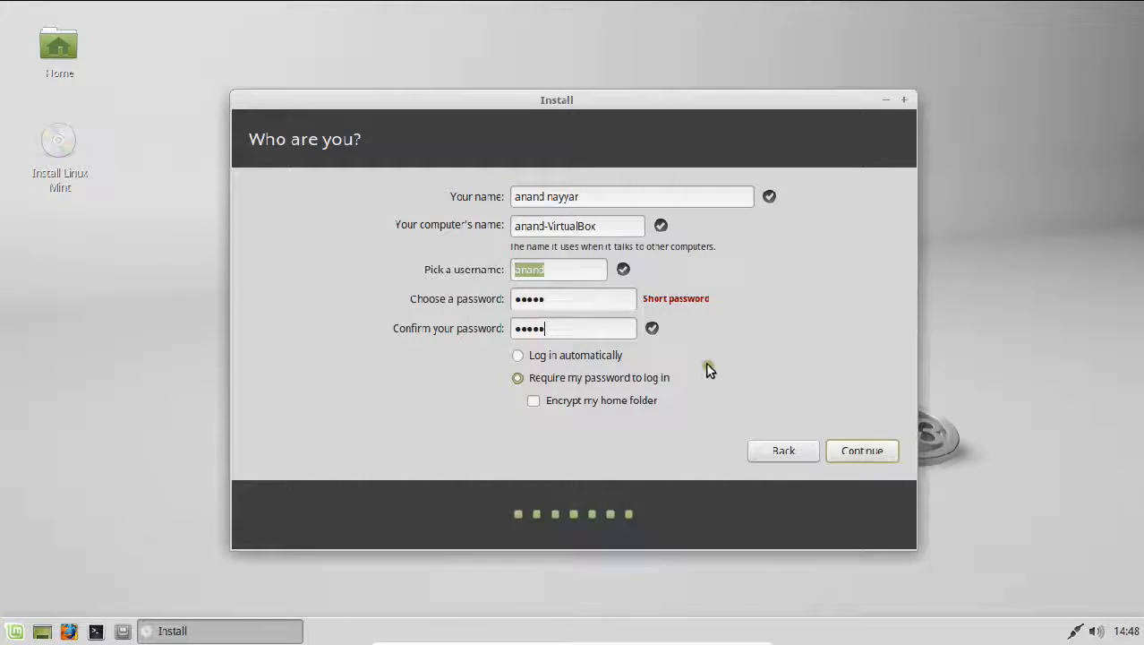
pyautogui.click(882, 454)
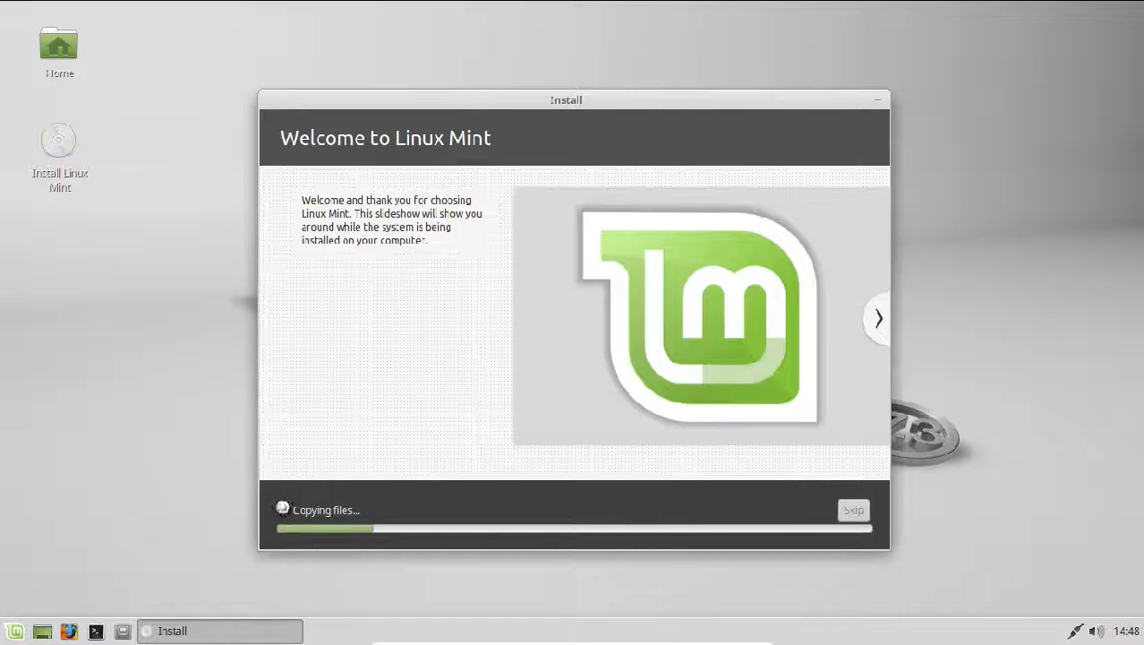
# Expand the installation details log and leave the VM's full-screen view
pyautogui.click(283, 509)
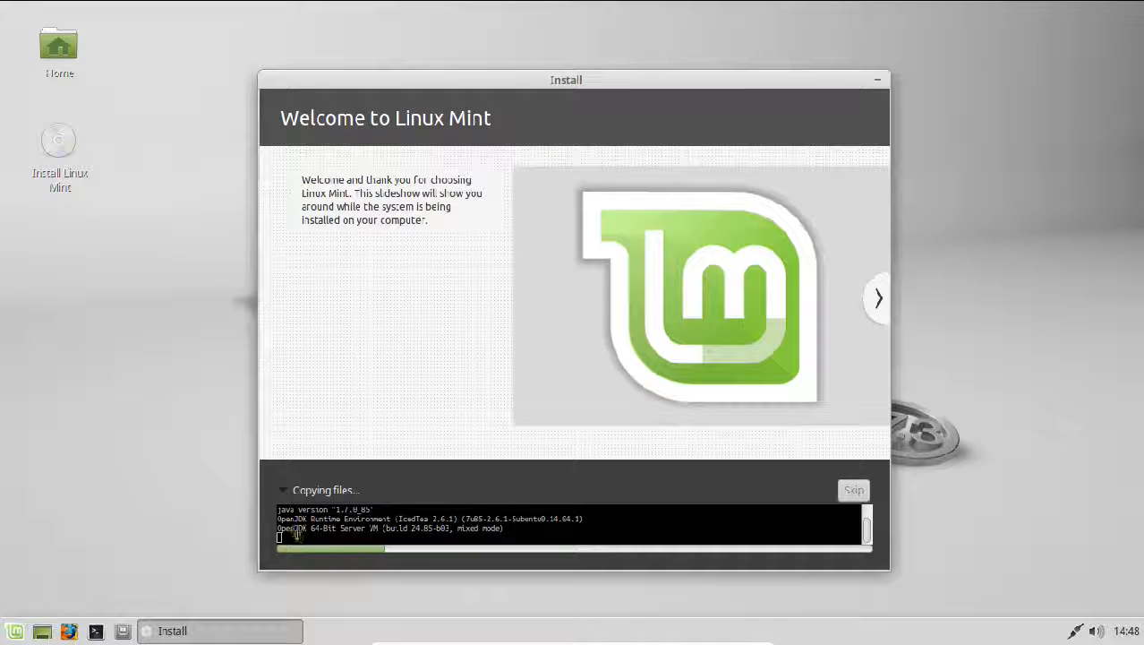
pyautogui.moveTo(279, 536); pyautogui.dragTo(362, 535)
pyautogui.moveTo(573, 638)
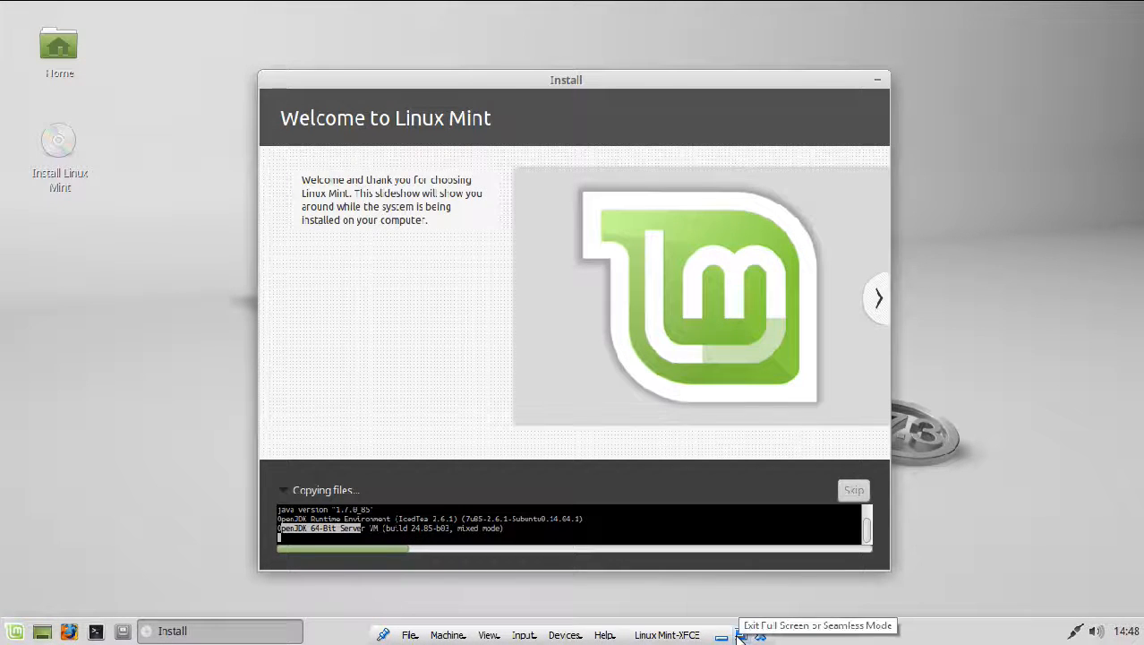
pyautogui.click(739, 633)
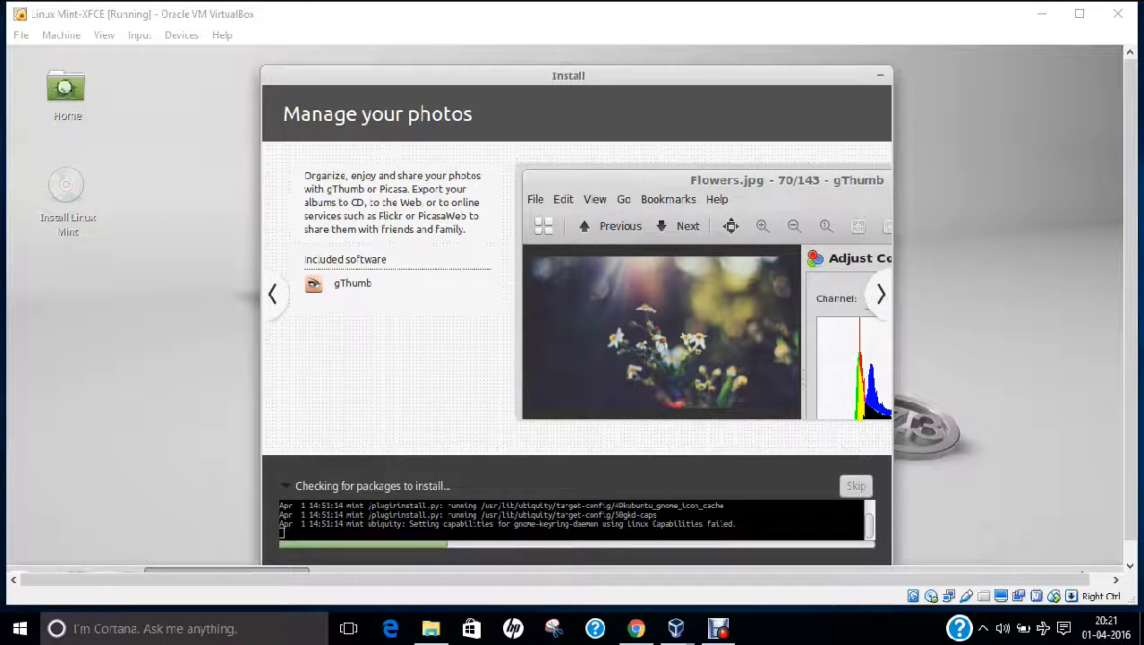
# Return the VM to full-screen and choose Restart Now once installation completes
pyautogui.click(104, 34)
pyautogui.click(125, 51)
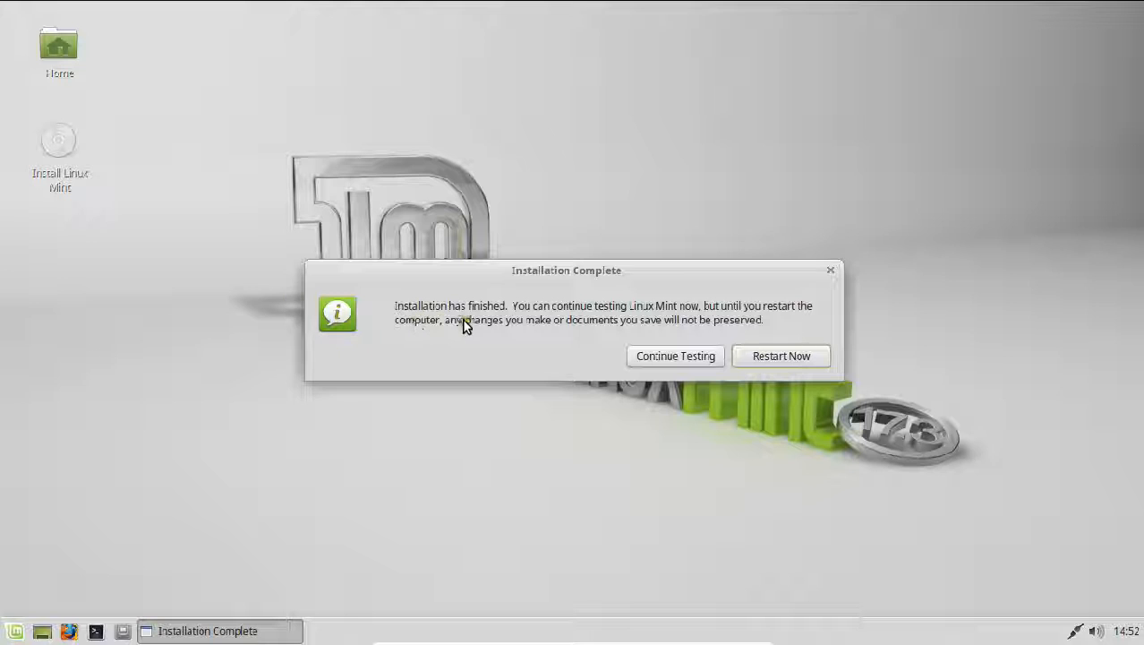
pyautogui.click(771, 357)
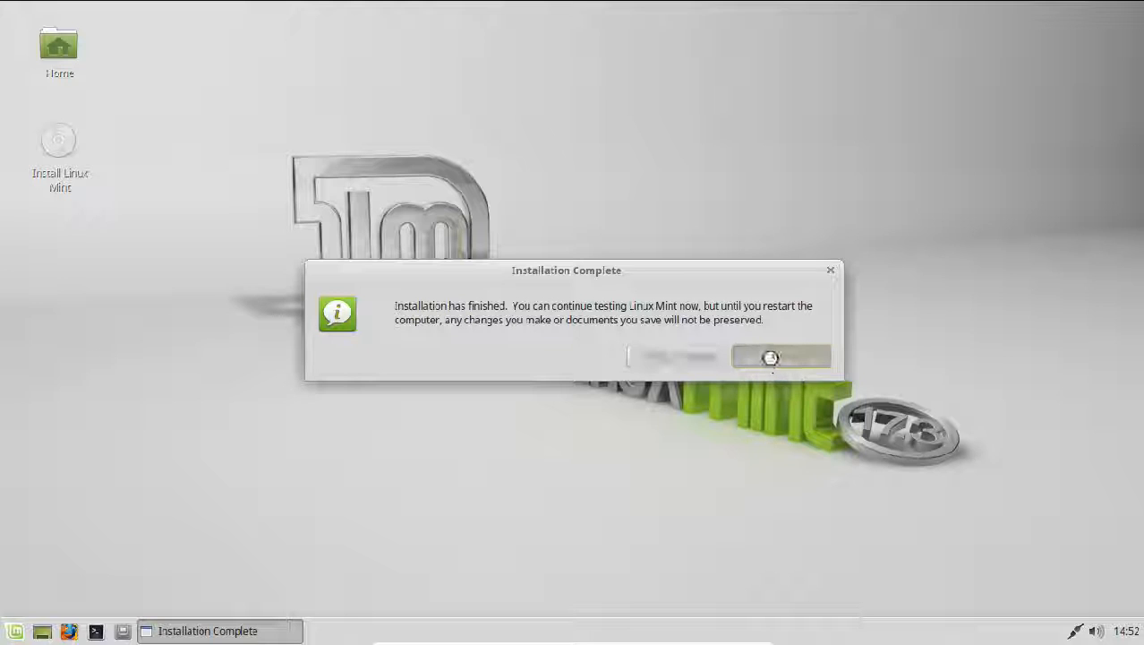